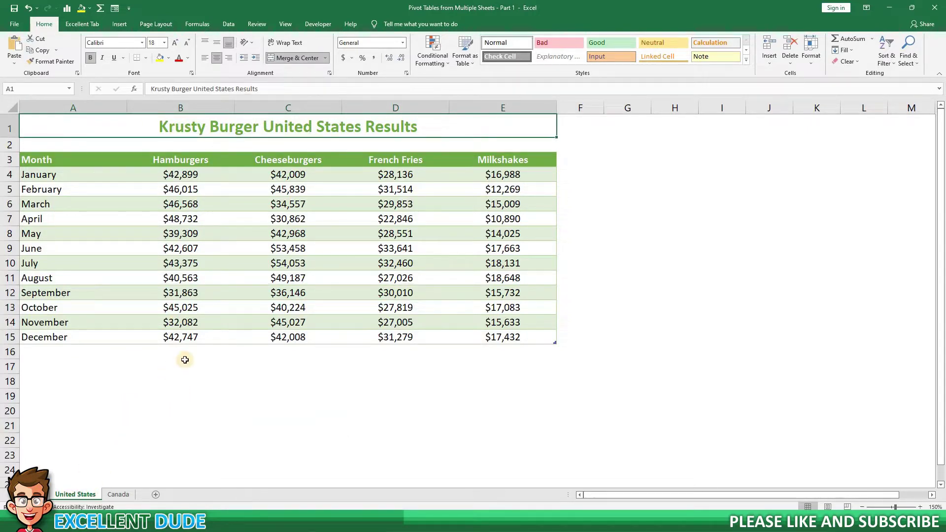
Compare the product column headers and their order in the Canada and United States tables.
left_click(118, 494)
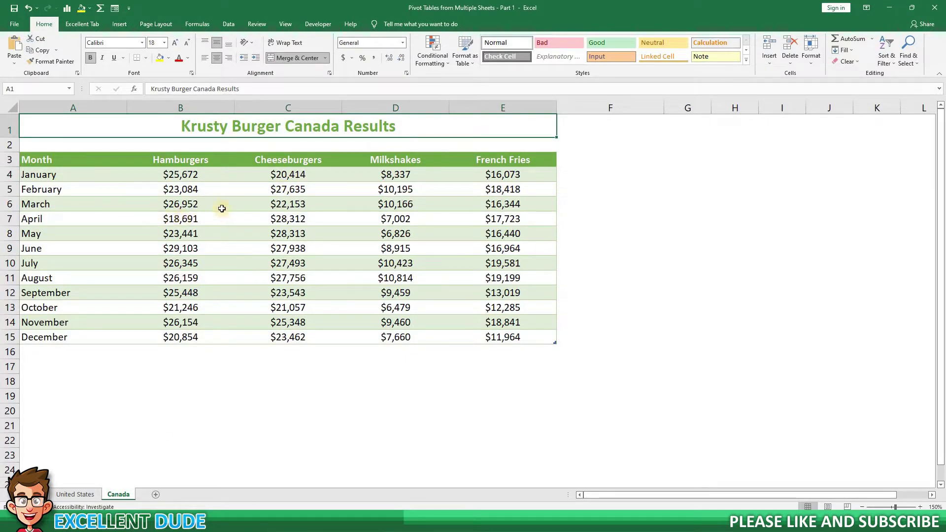
left_click(173, 160)
left_click(288, 159)
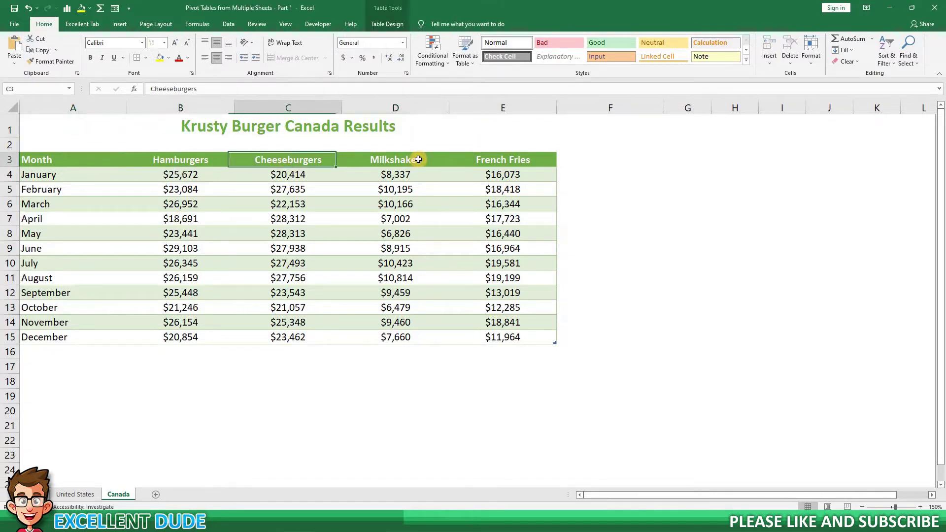
left_click(395, 160)
key("Right")
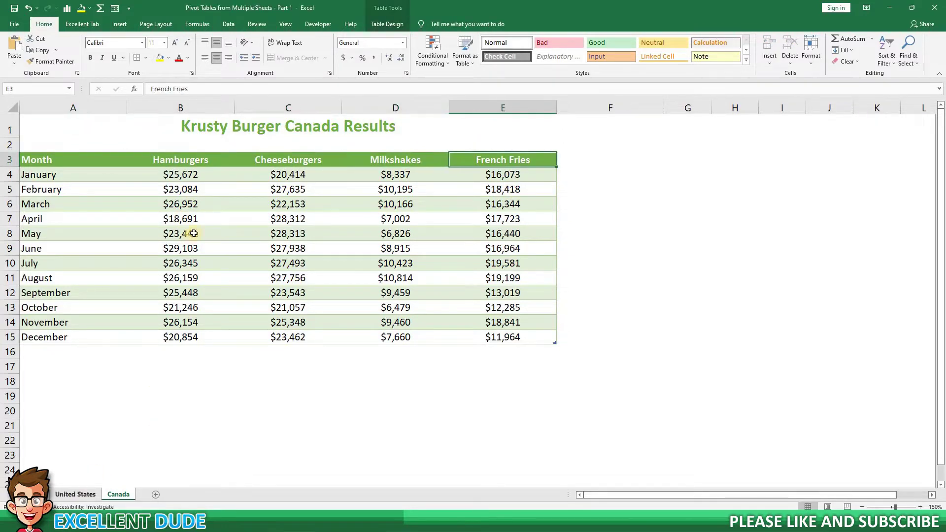
left_click(75, 494)
left_click(190, 159)
left_click(279, 161)
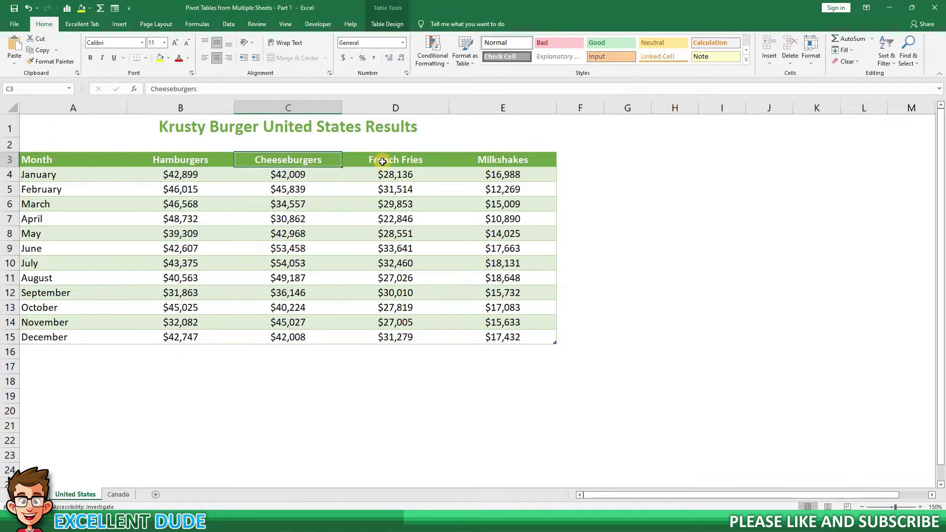
left_click(383, 159)
key("Right")
left_click(422, 235)
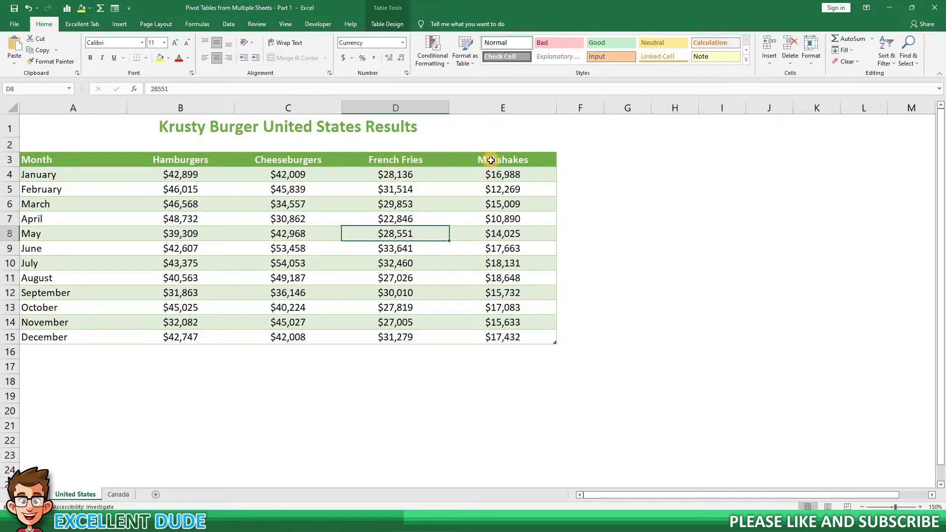
left_click(418, 159)
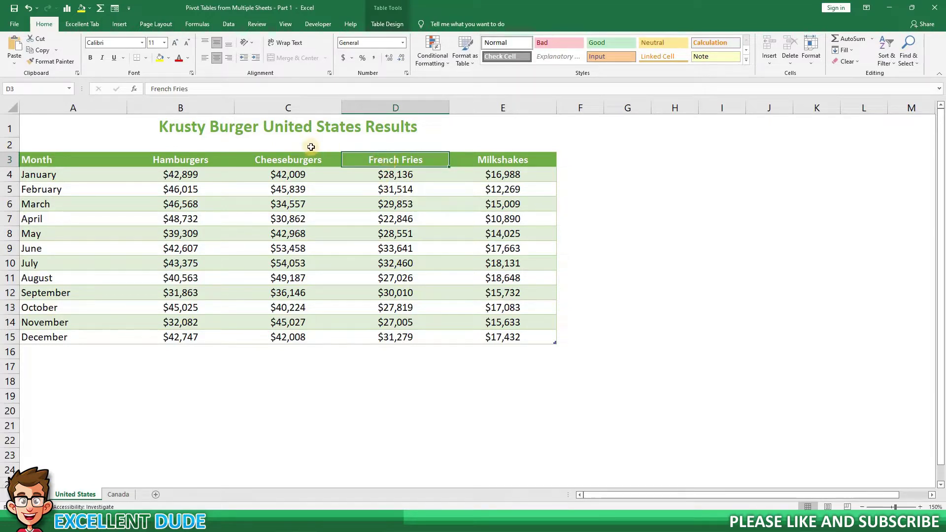
left_click(118, 494)
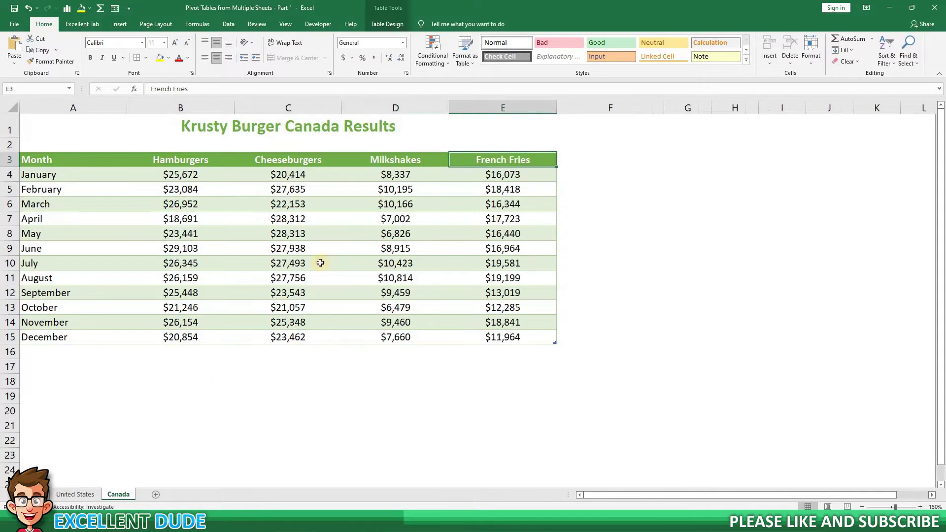
left_click(398, 165)
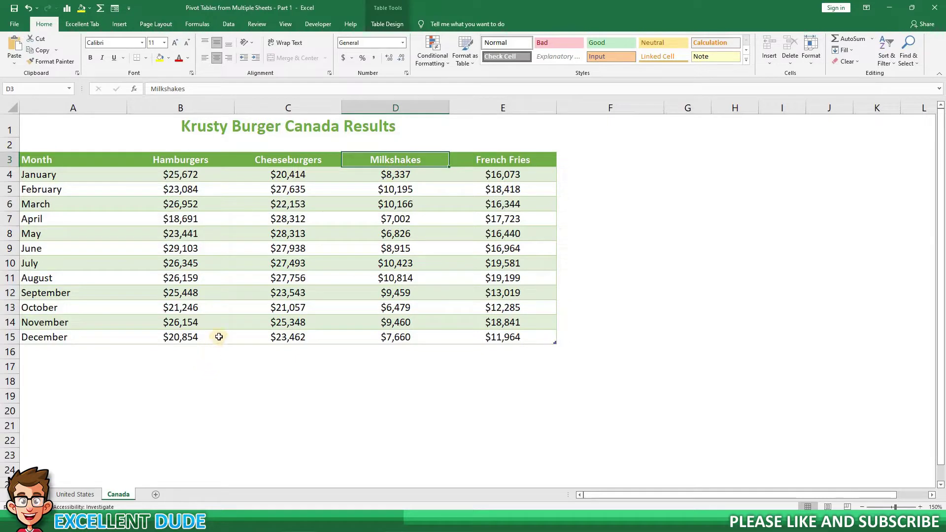
left_click(285, 364)
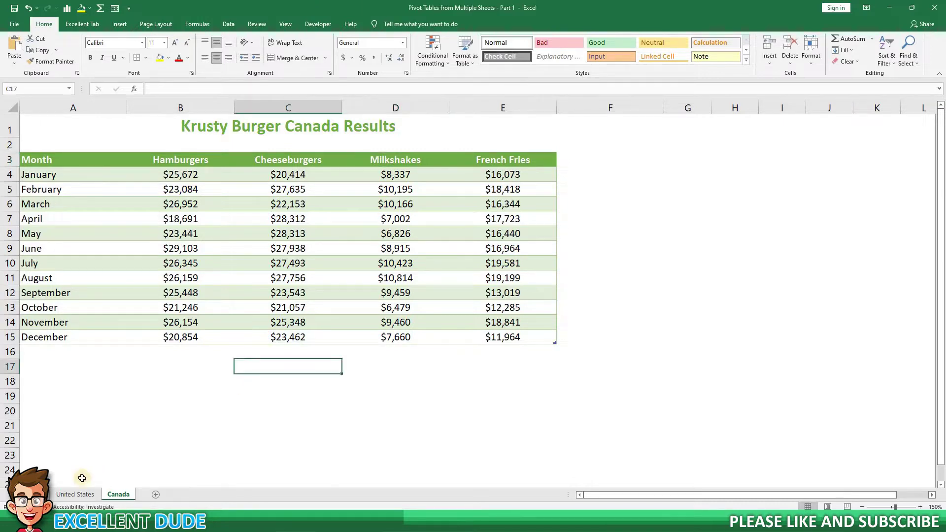
Rename the table on the United States sheet to USA.
left_click(76, 495)
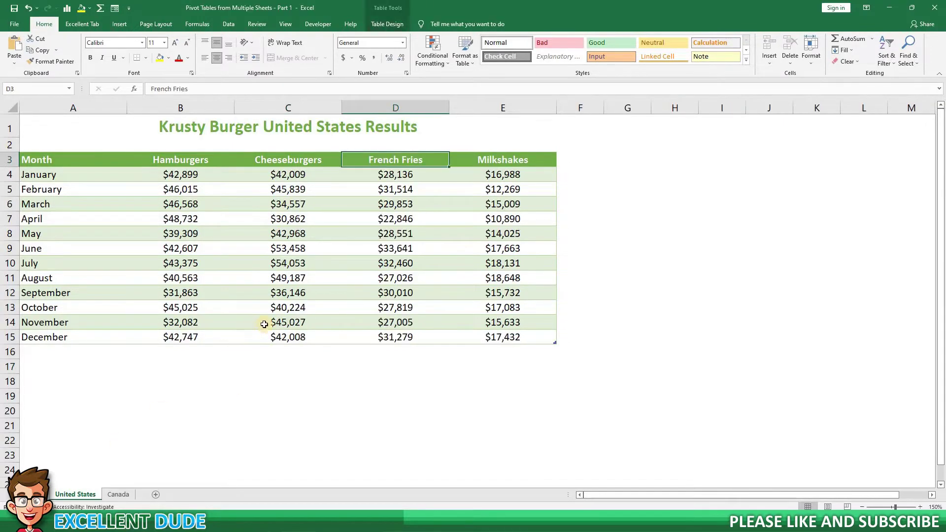
left_click(213, 179)
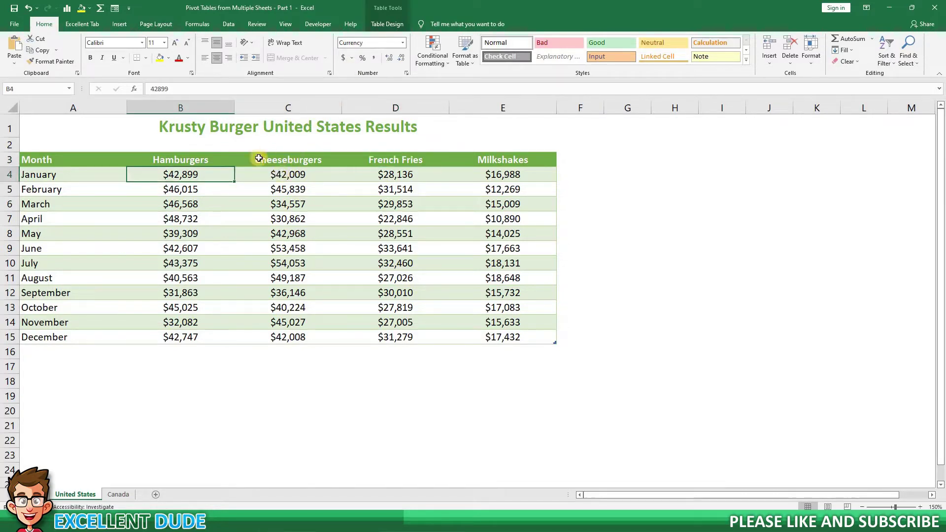
left_click(383, 24)
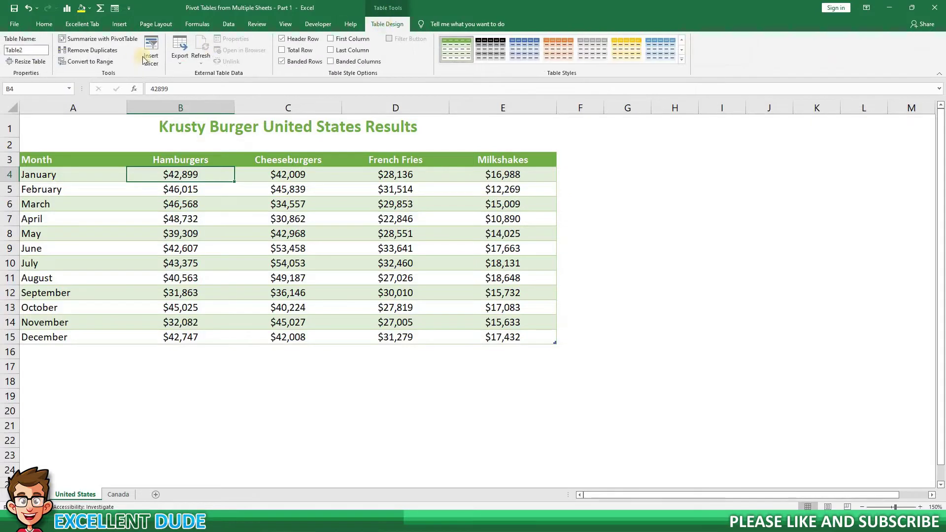
left_click(30, 48)
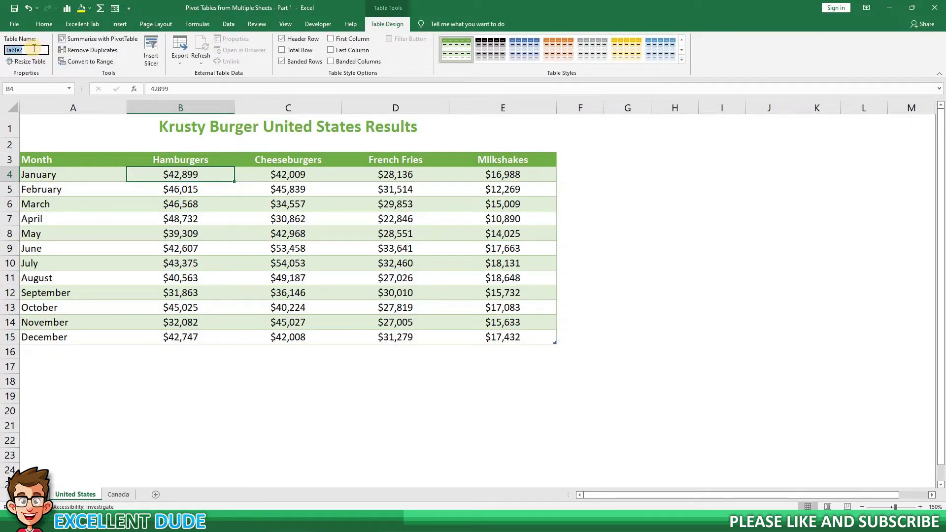
type("USA")
key("Return")
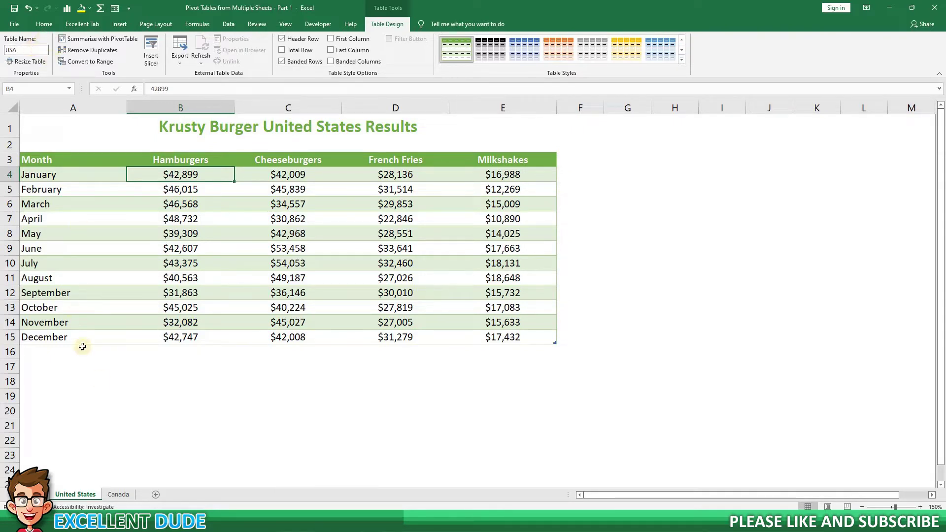
Rename the table on the Canada sheet to CANADA.
left_click(118, 494)
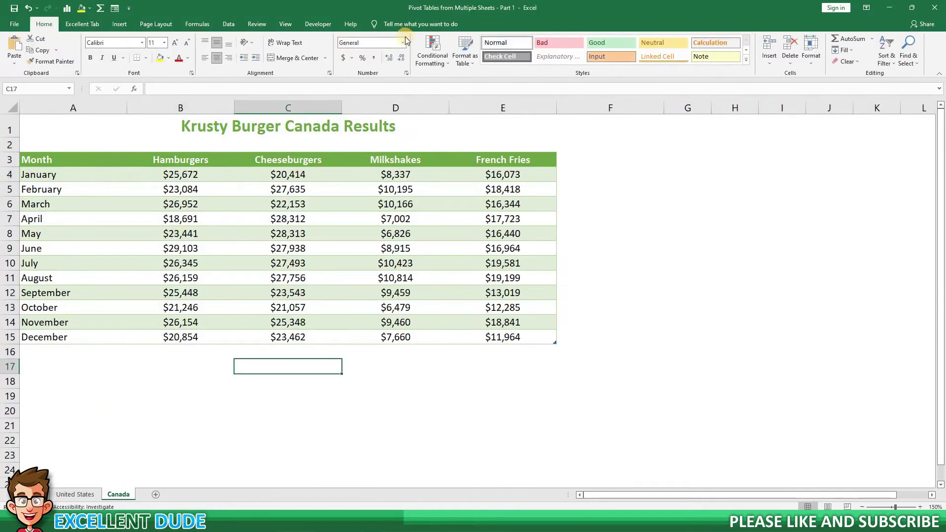
left_click(325, 188)
left_click(384, 24)
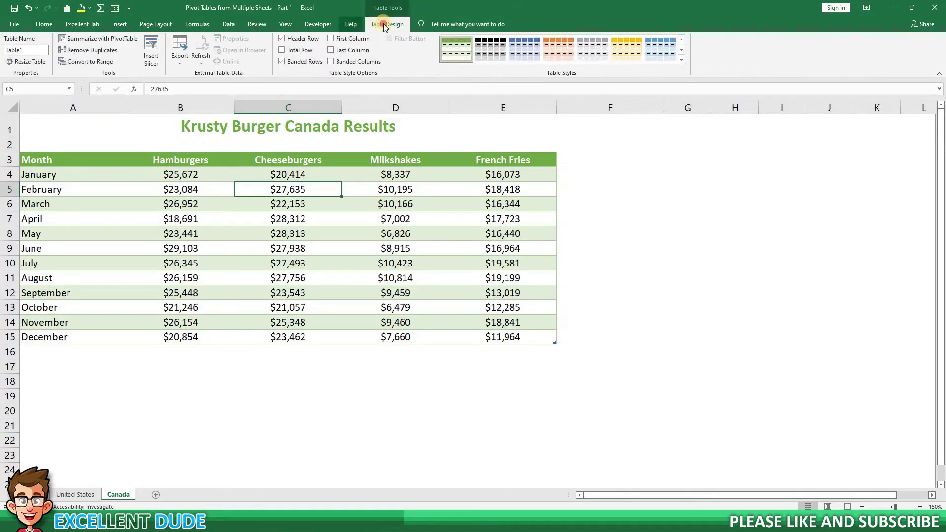
left_click(30, 49)
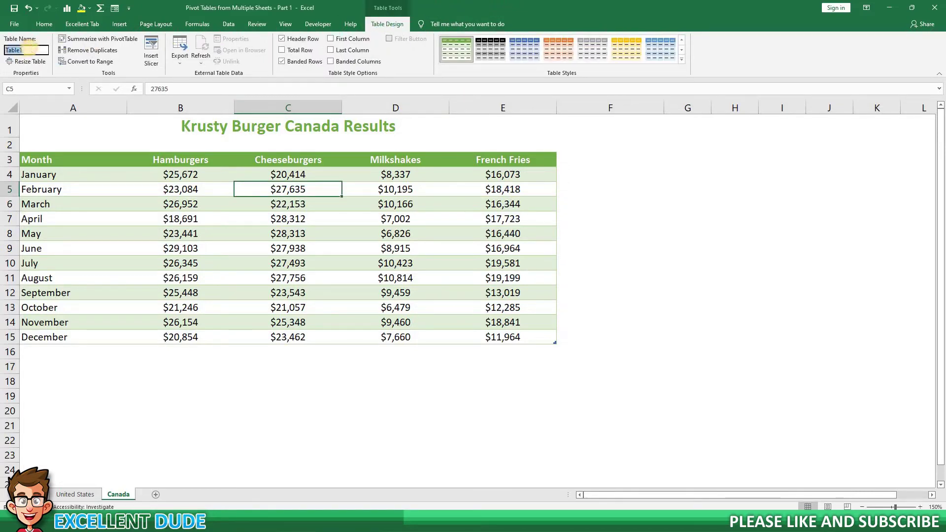
type("CANADA")
key("Return")
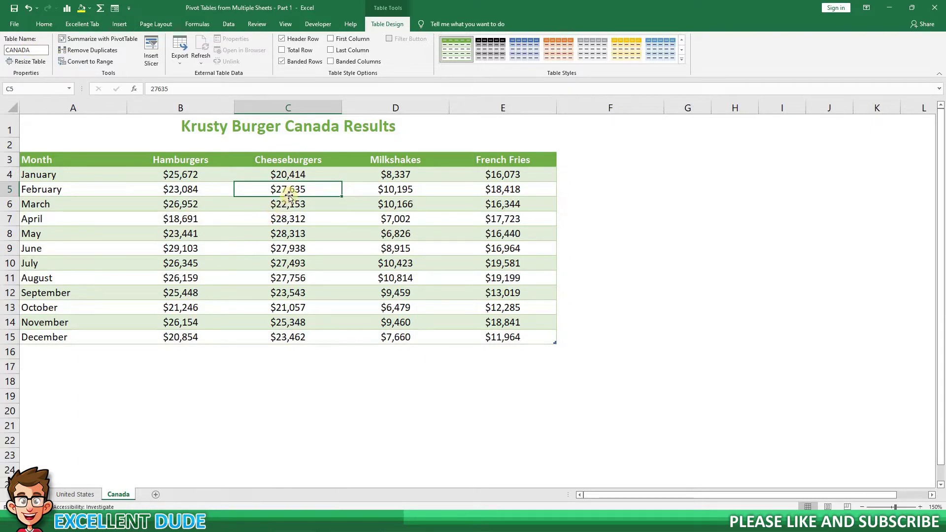
Load the CANADA table into Power Query and change the Hamburgers through French Fries columns to Currency, replacing the current type conversion.
left_click(232, 23)
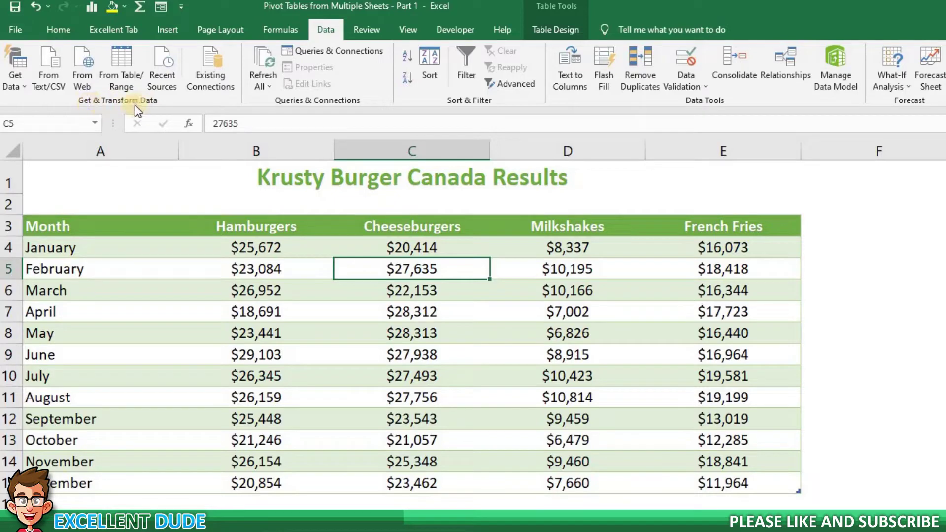
left_click(126, 77)
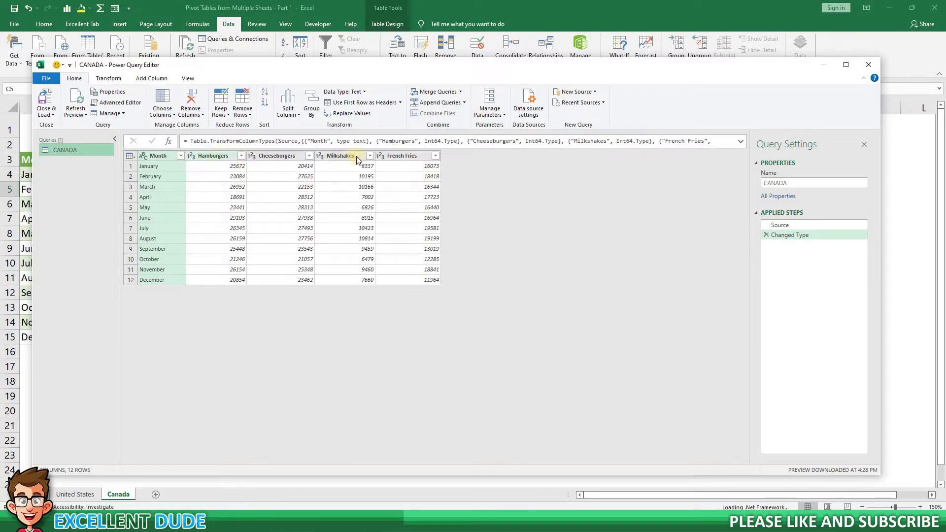
left_click(395, 155, "shift")
right_click(397, 155)
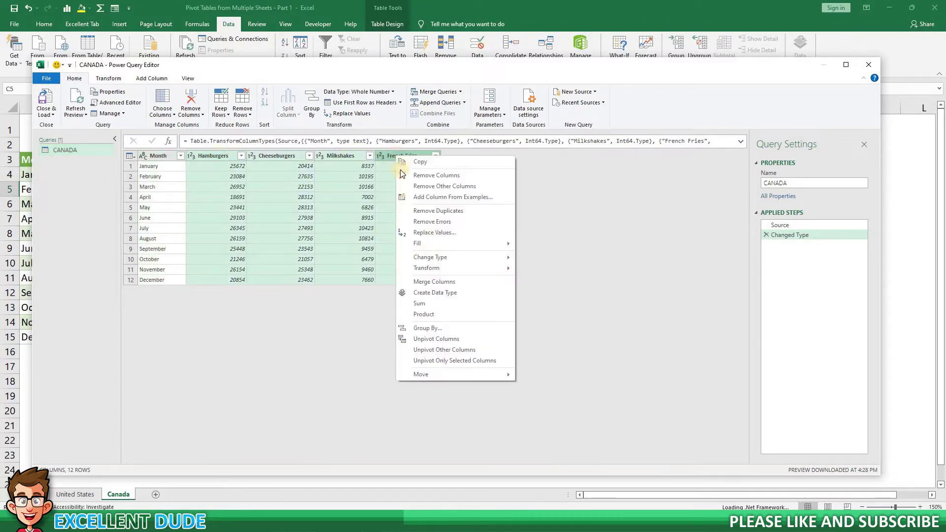
mouse_move(432, 257)
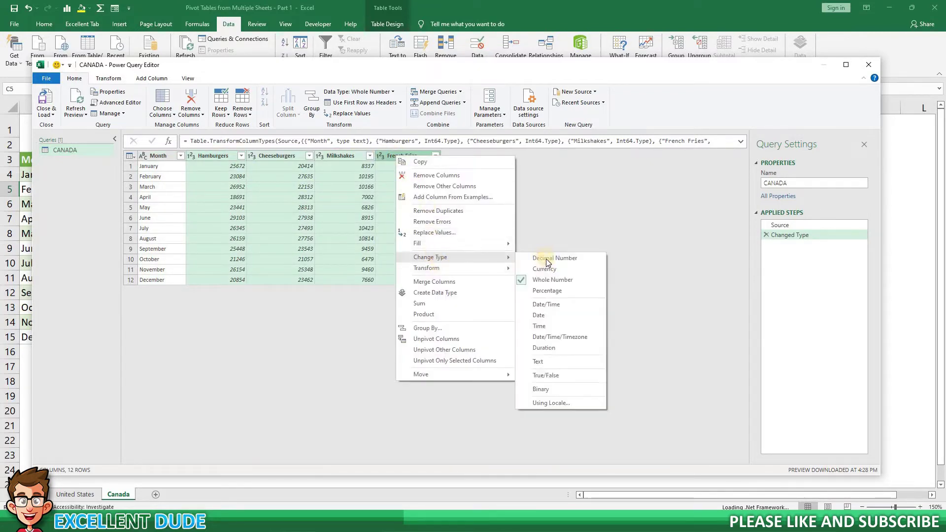
left_click(546, 259)
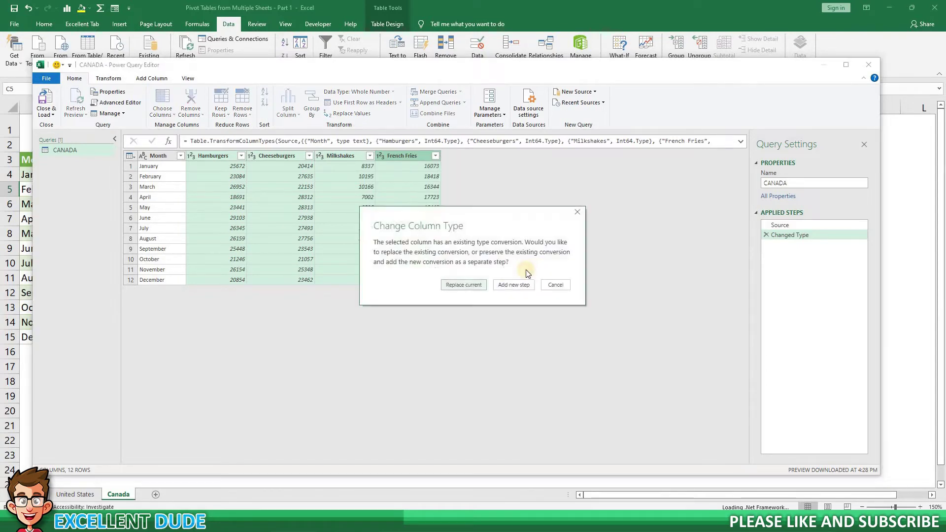
left_click(478, 283)
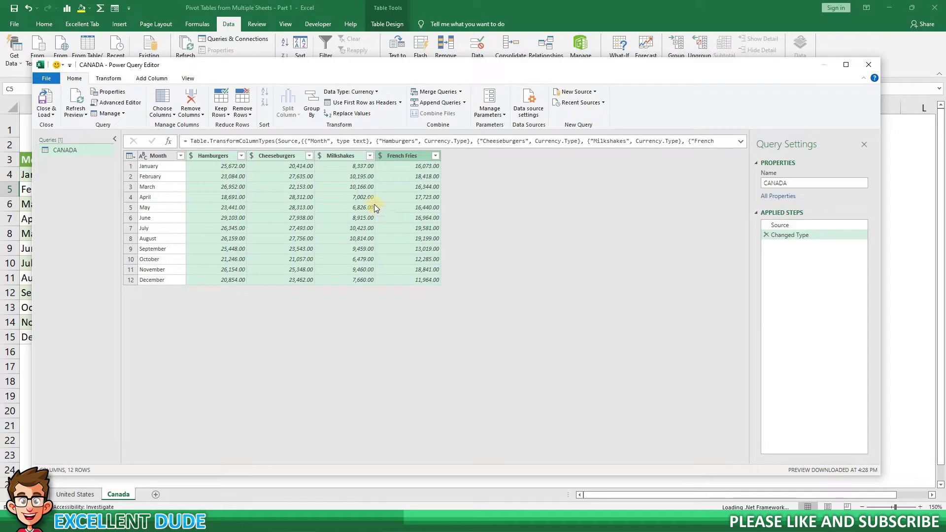
Review the CANADA query's Source and Changed Type steps and examine the Source formula.
left_click(779, 227)
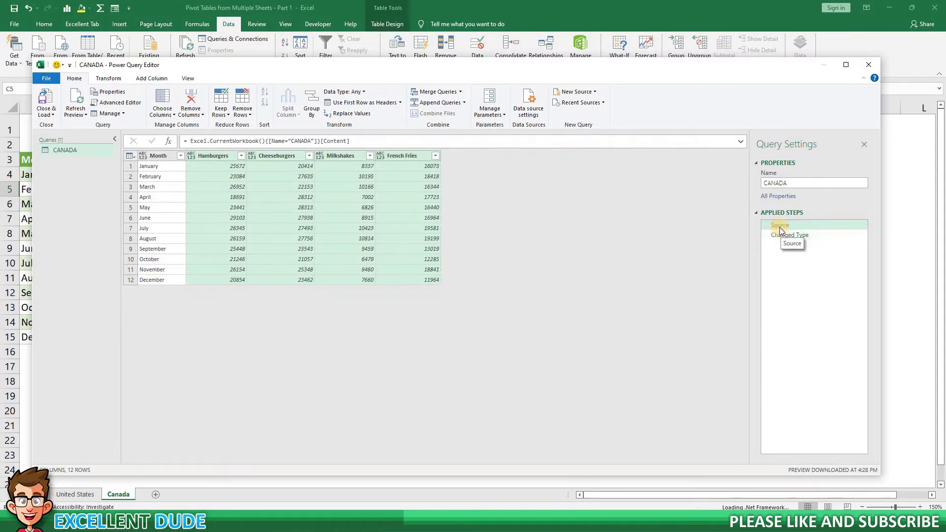
left_click(784, 235)
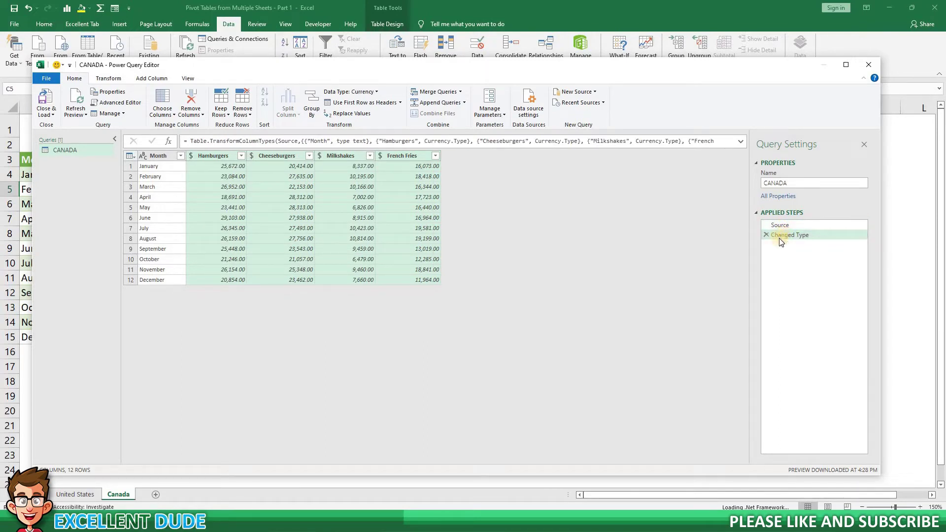
left_click(780, 226)
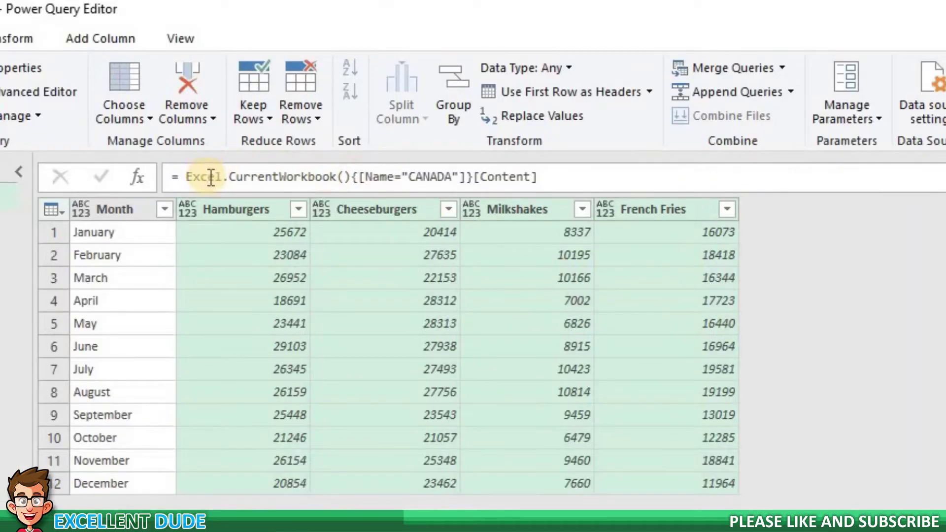
left_click_drag(187, 178, 554, 175)
left_click(448, 192)
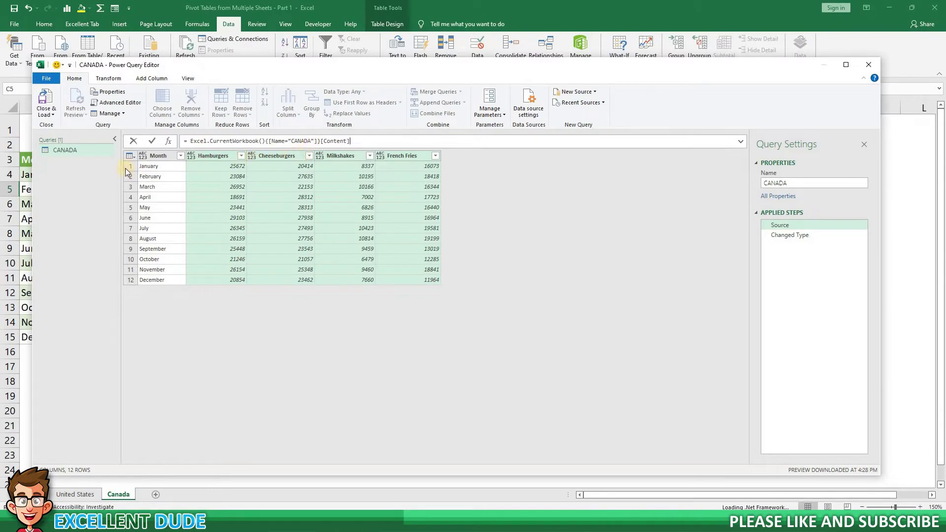
Duplicate the CANADA query and rename the copy to USA.
left_click(59, 152)
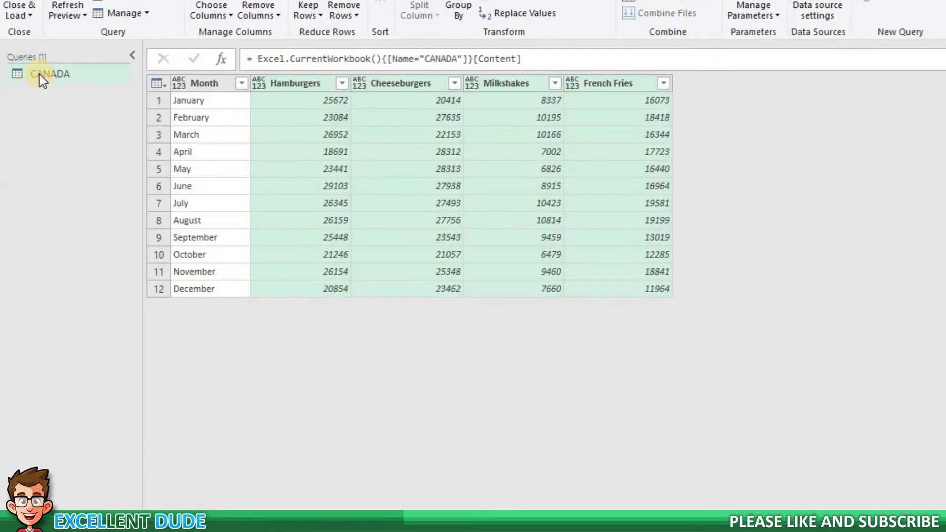
right_click(40, 75)
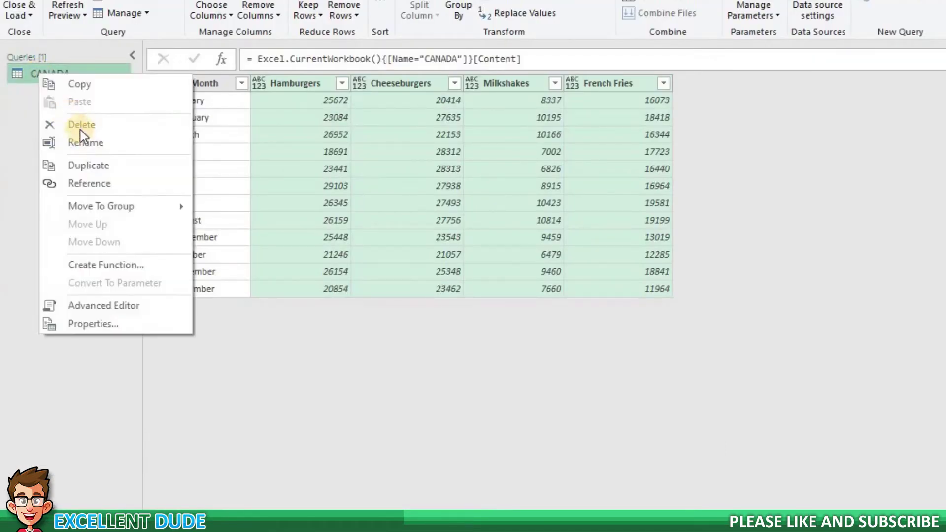
left_click(97, 164)
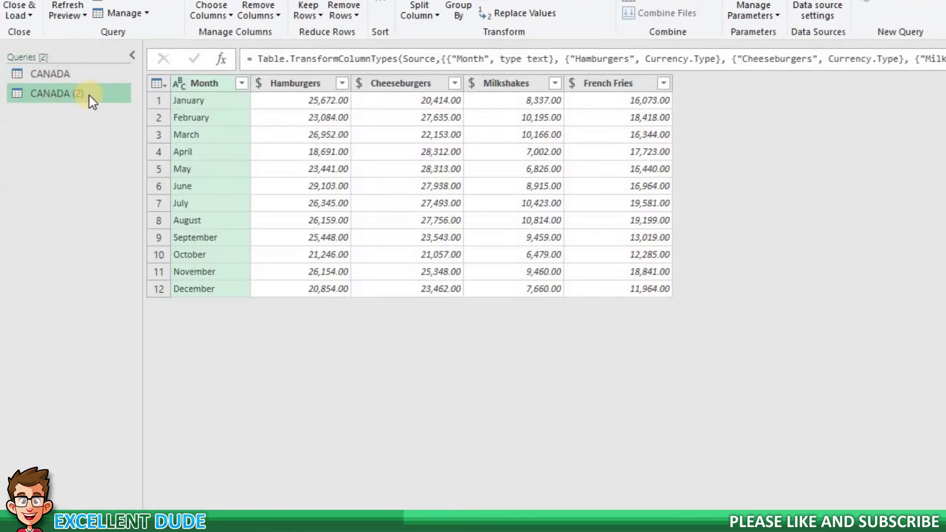
right_click(63, 98)
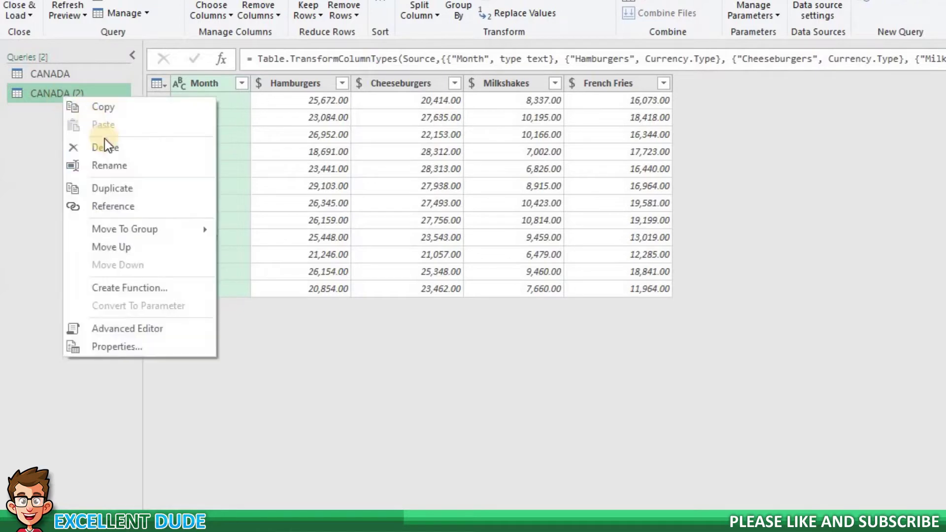
left_click(121, 159)
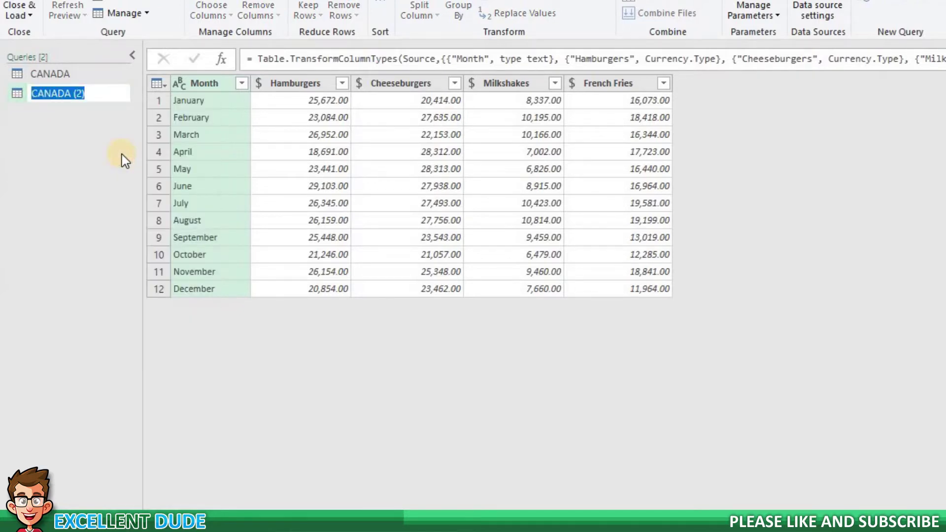
type("USA")
key("Return")
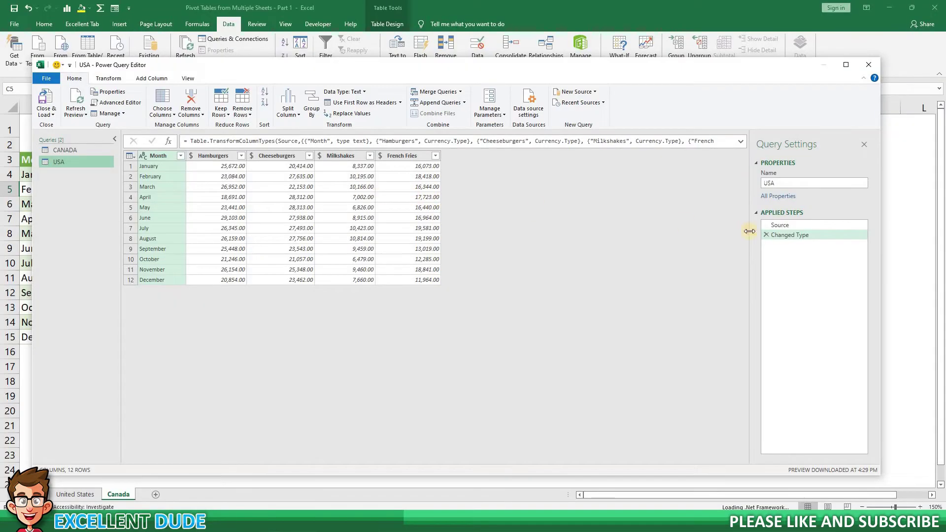
Change the table name in the USA query's Source formula to USA.
left_click(778, 225)
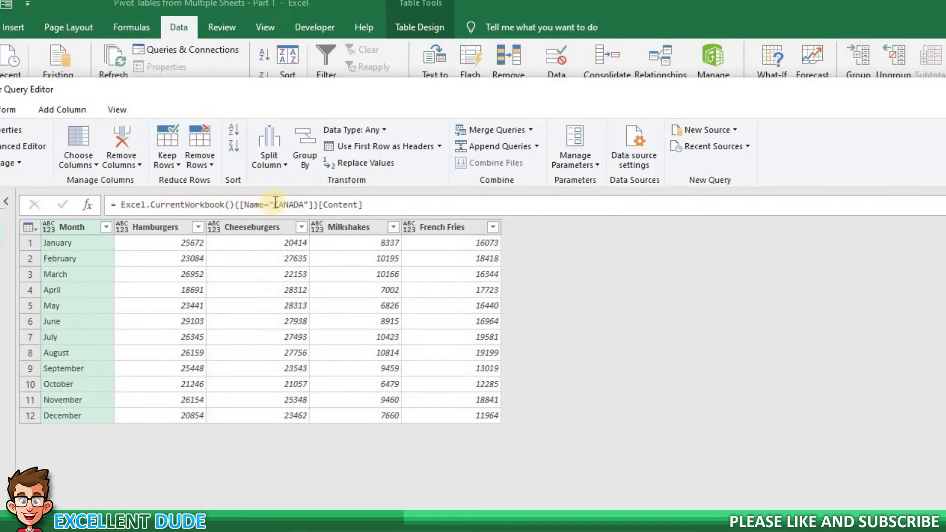
double_click(285, 202)
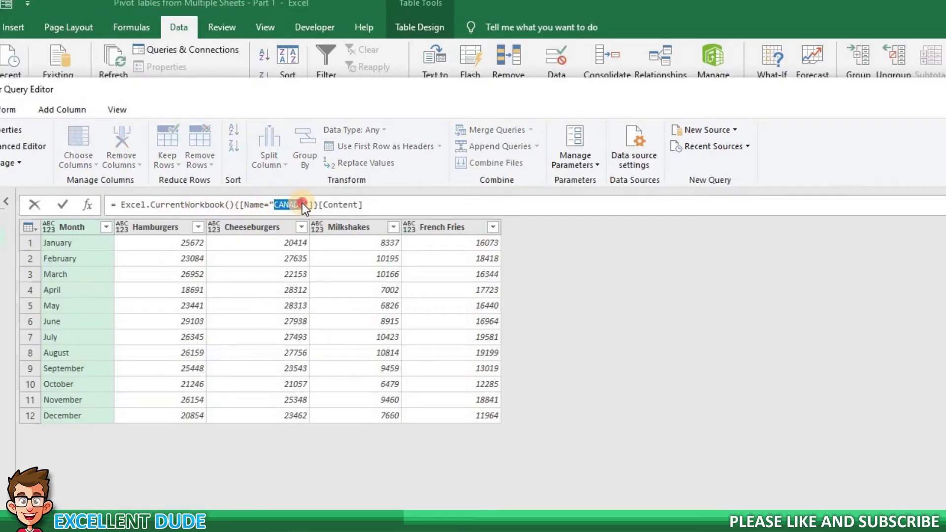
type("USA")
key("Return")
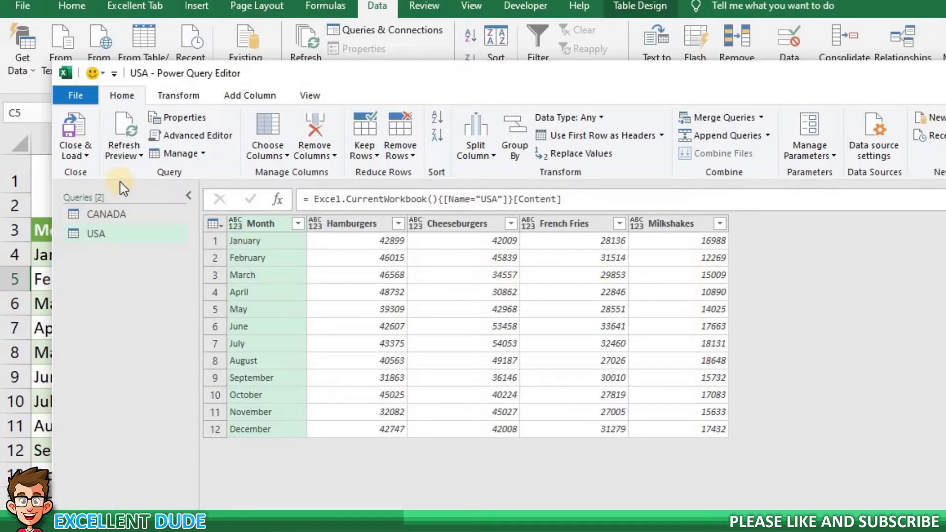
Close the query editor and load the CANADA and USA queries as connections only.
left_click(88, 156)
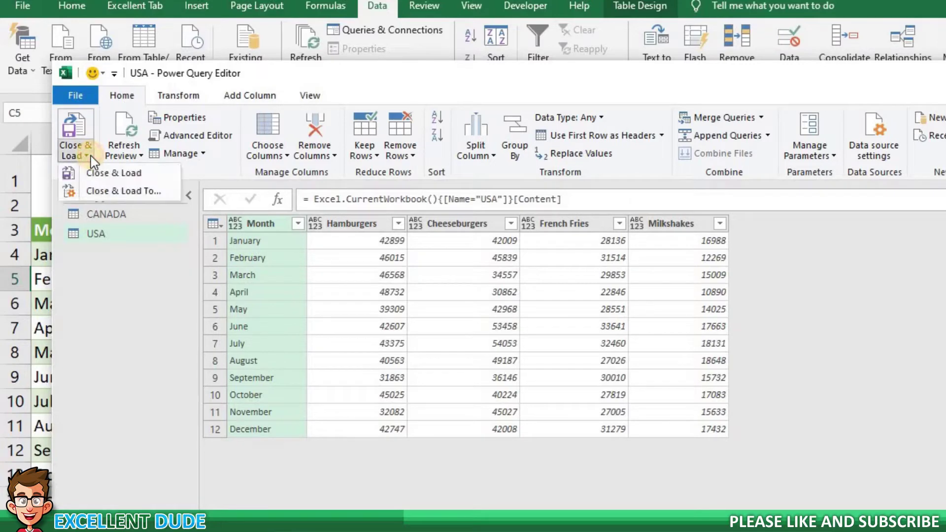
left_click(142, 193)
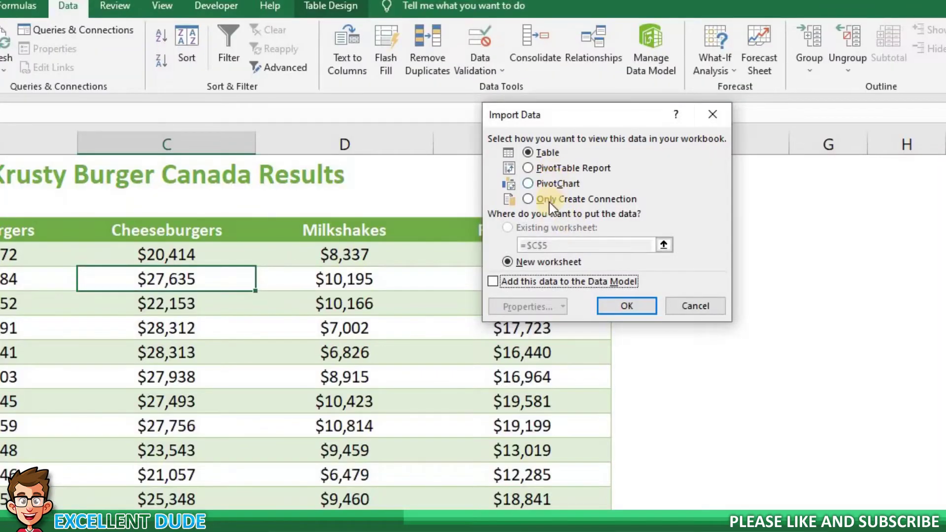
left_click(527, 199)
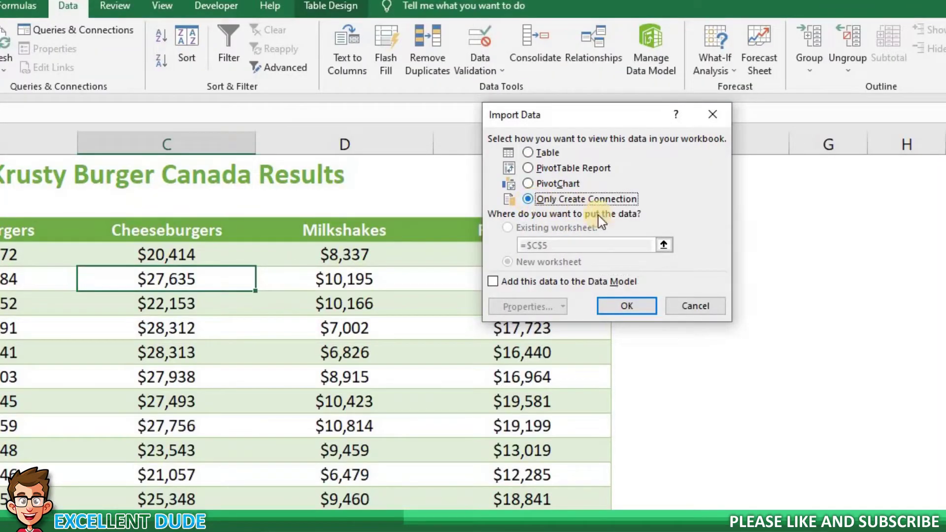
left_click(624, 305)
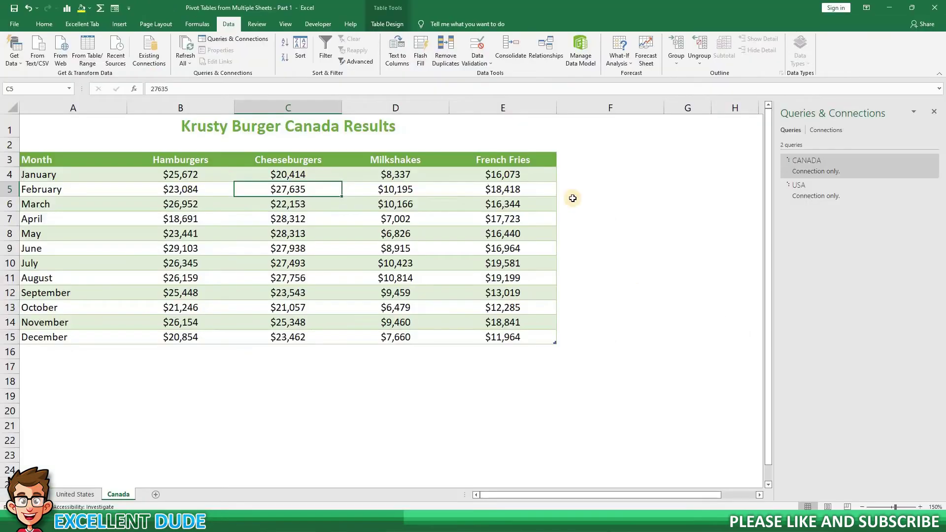
Reopen the CANADA query for editing and append it with USA as the second table into a new query.
double_click(811, 166)
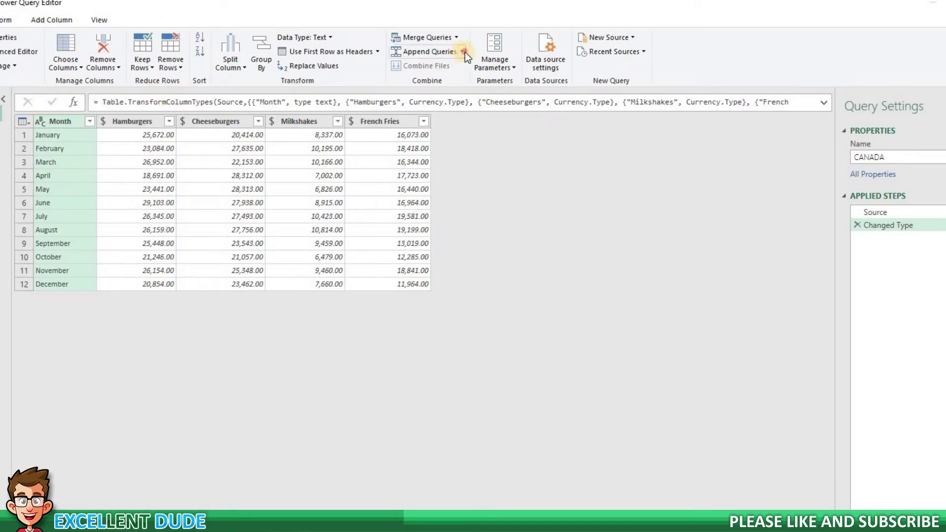
left_click(463, 53)
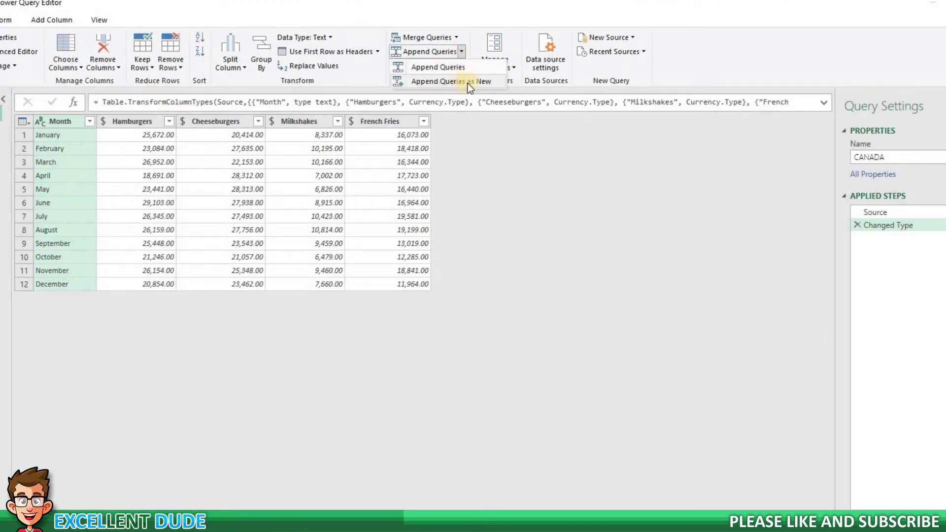
left_click(453, 81)
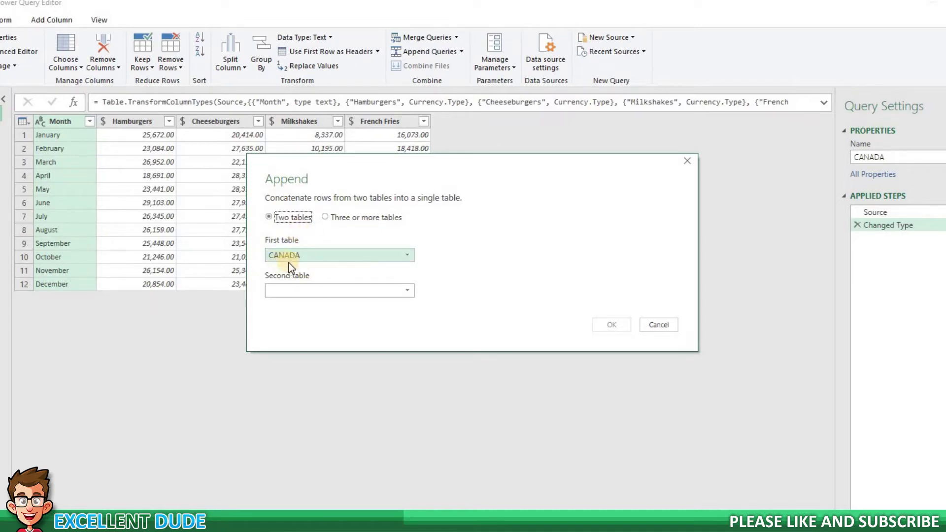
left_click(406, 290)
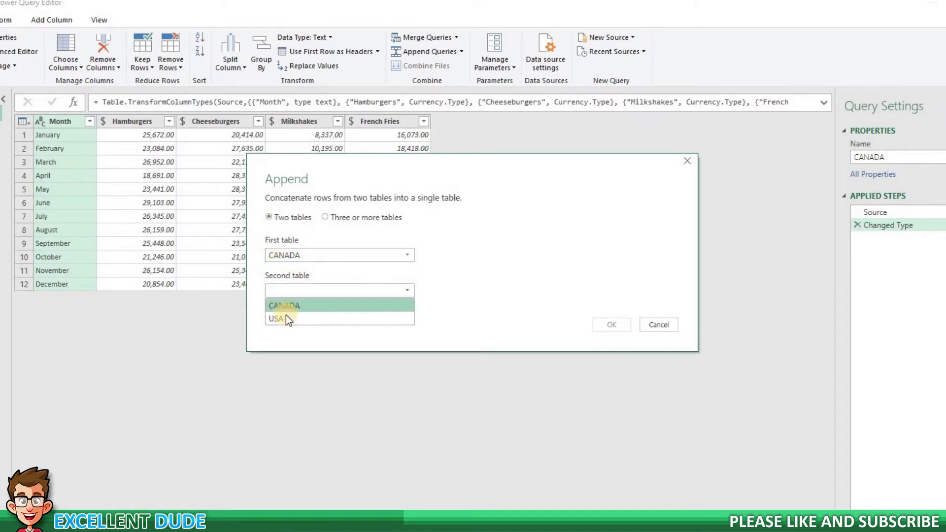
left_click(281, 318)
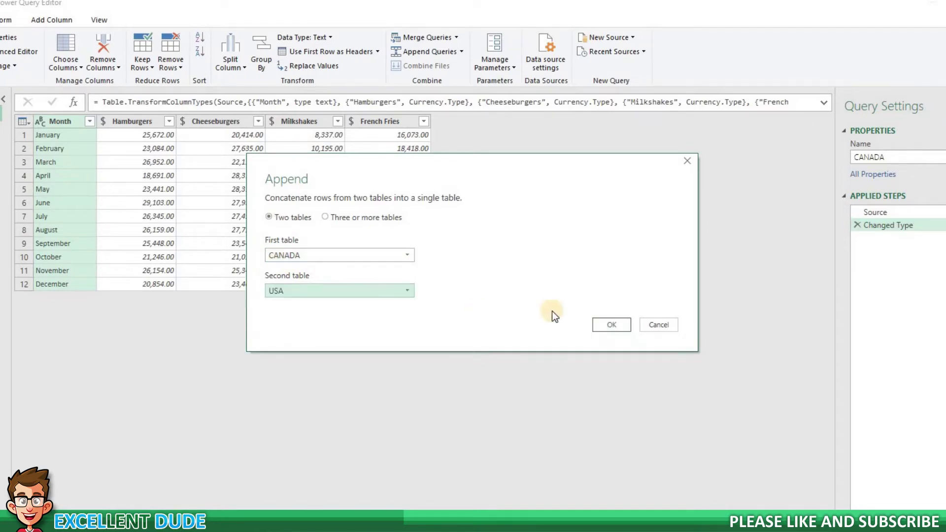
left_click(611, 324)
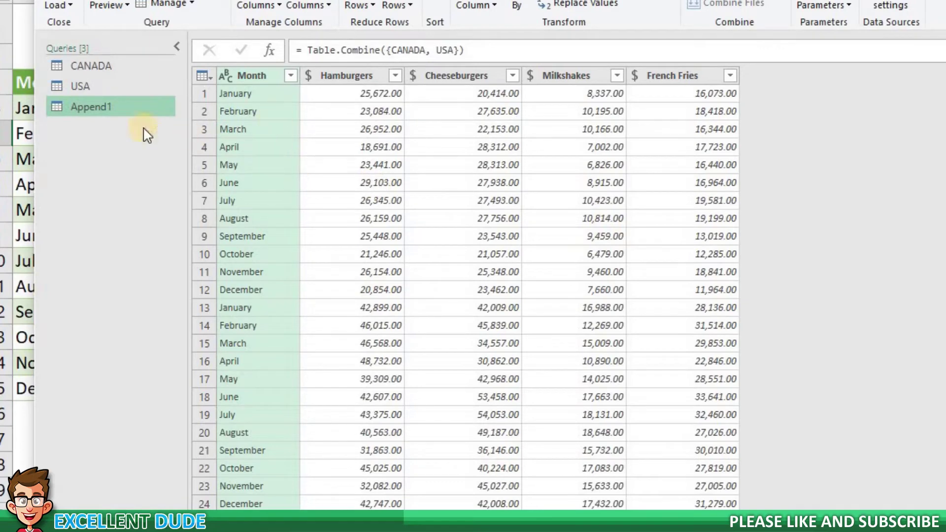
Rename the new appended query to COMBINED.
right_click(97, 107)
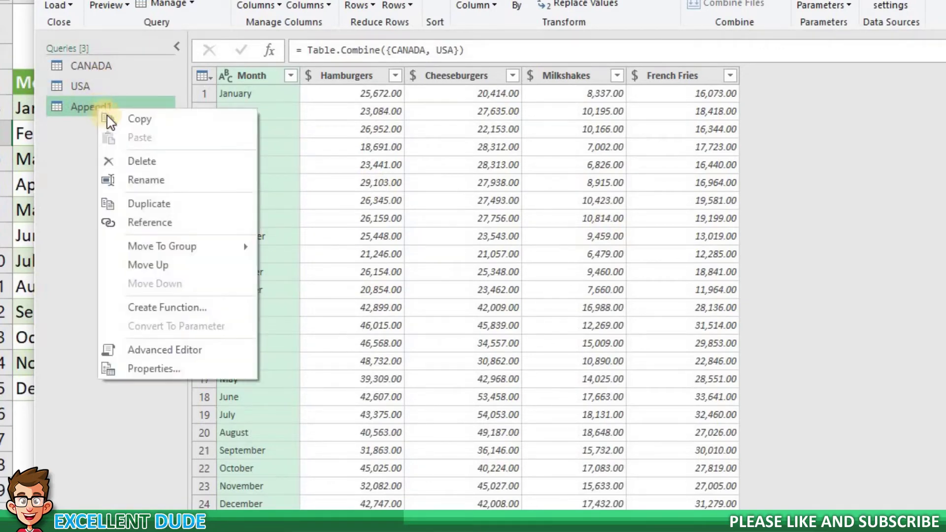
left_click(146, 179)
type("COMBINED")
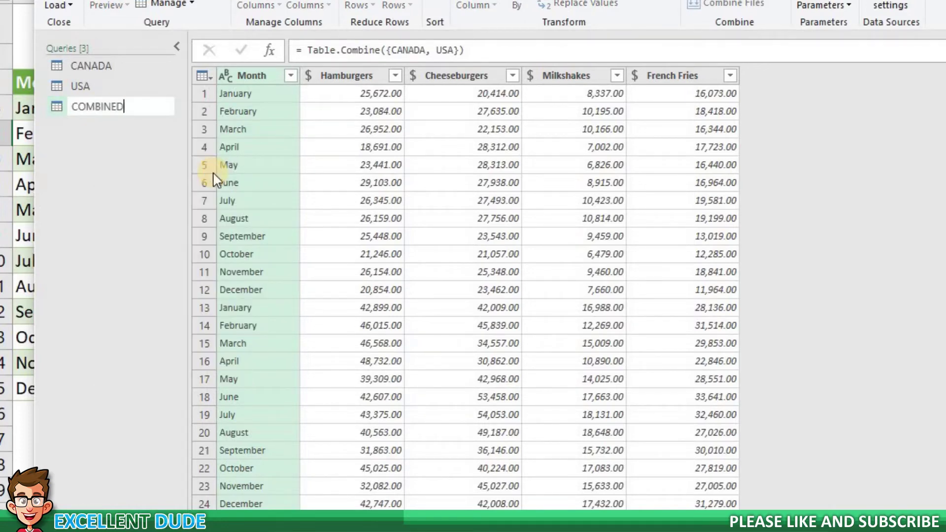
key("Return")
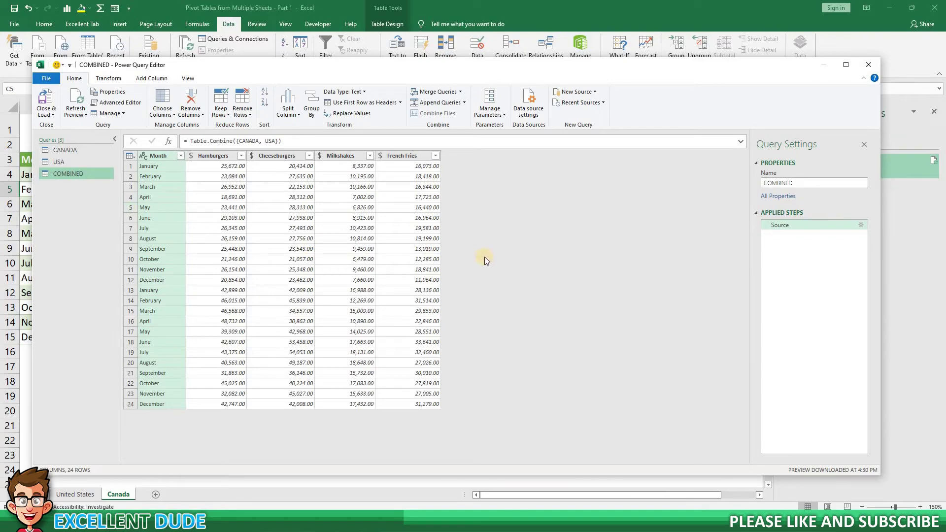
Load the COMBINED query as a PivotTable Report on a new worksheet and dismiss the queries list.
left_click(55, 114)
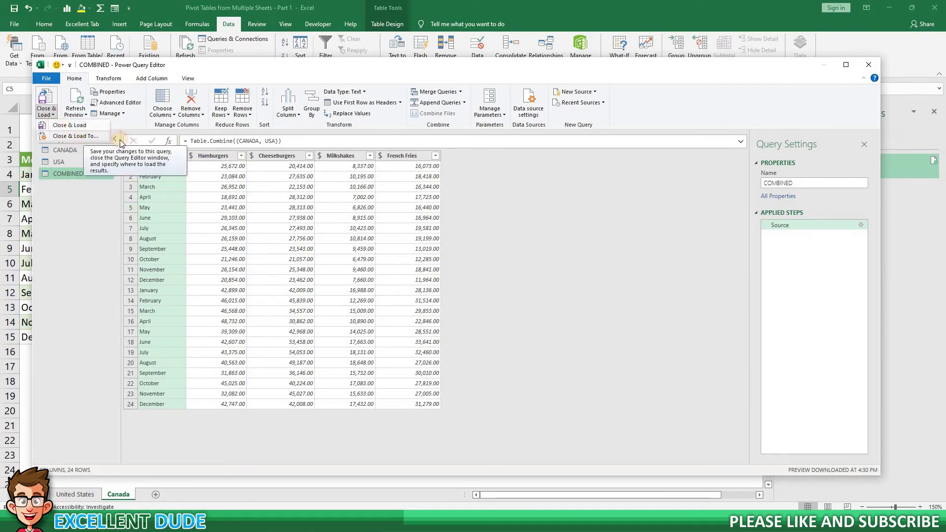
left_click(85, 137)
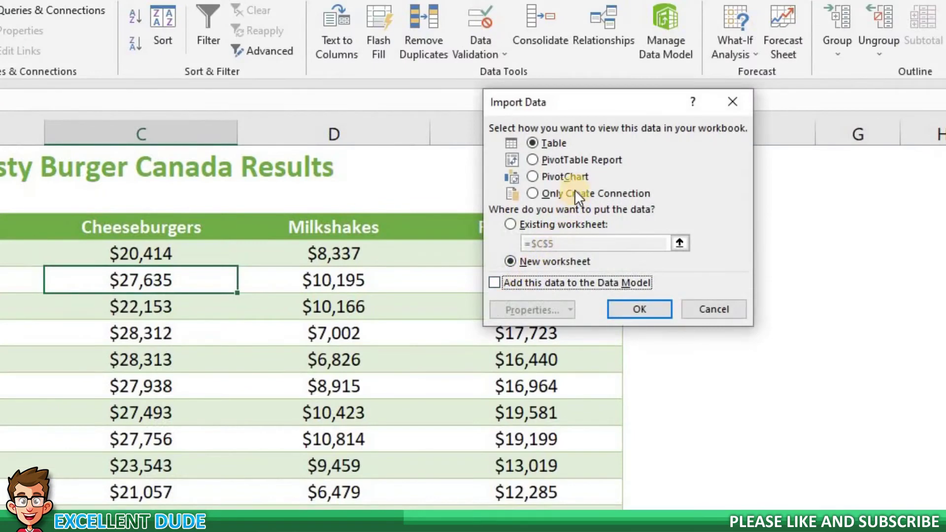
left_click(532, 159)
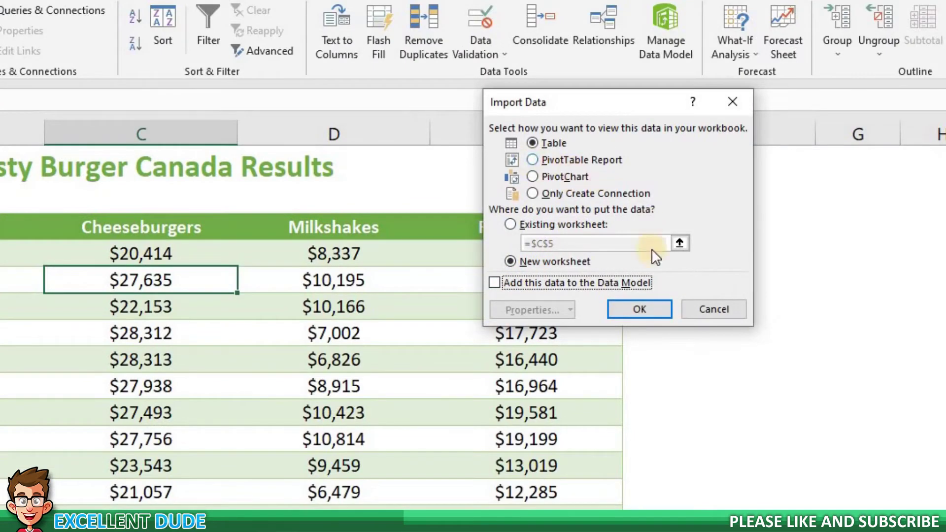
left_click(651, 310)
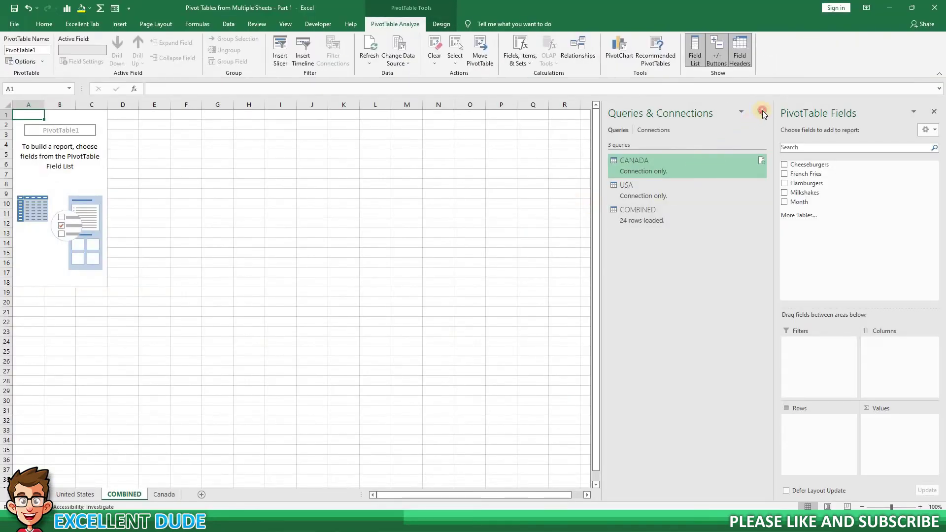
left_click(761, 111)
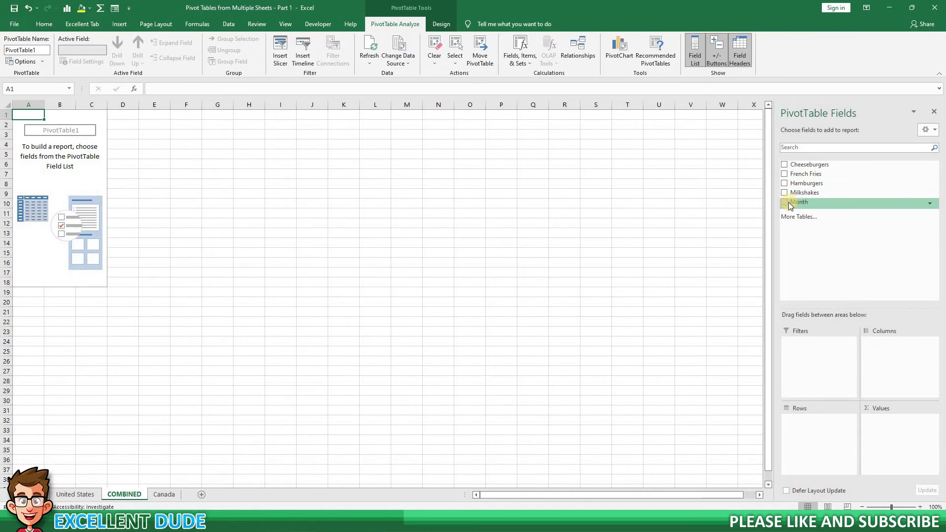
Build the pivot table with Month as rows and Milkshakes, Hamburgers, French Fries and Cheeseburgers as summed values.
left_click_drag(797, 204, 802, 424)
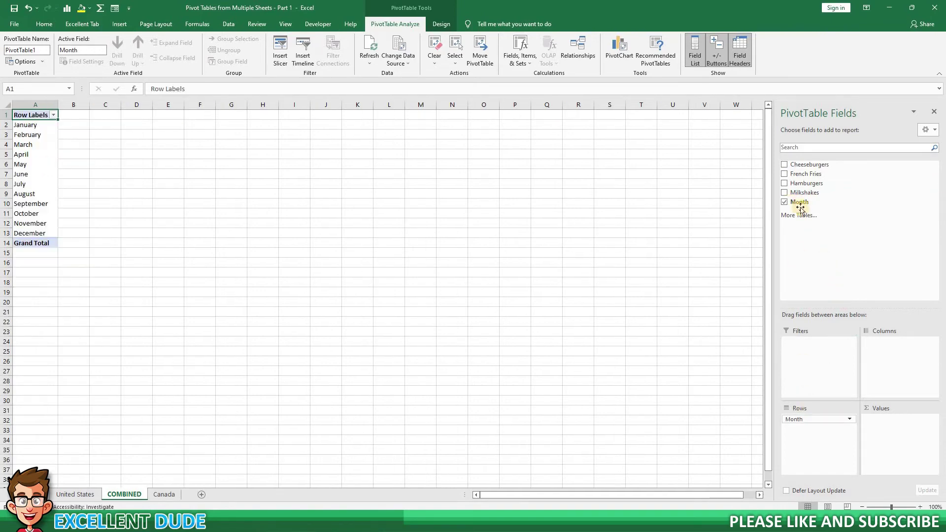
left_click_drag(802, 193, 882, 423)
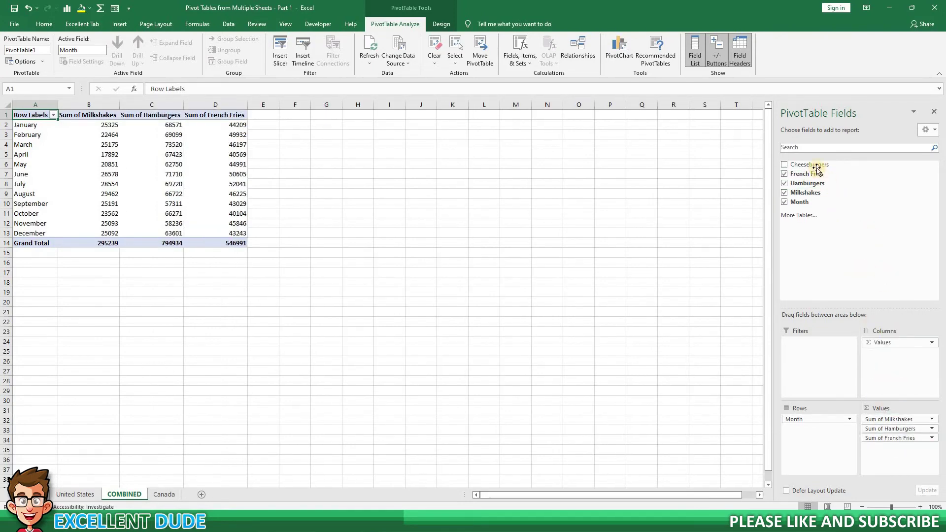
left_click_drag(818, 165, 893, 438)
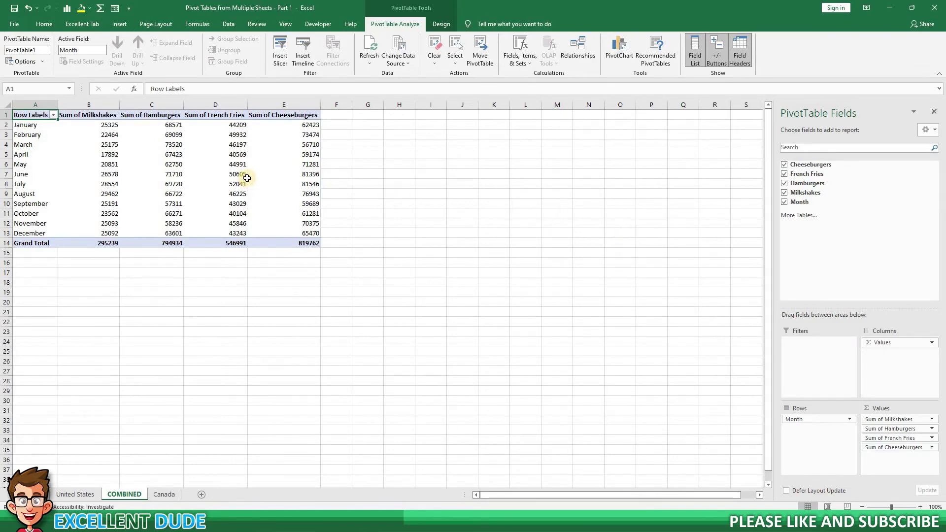
mouse_move(241, 175)
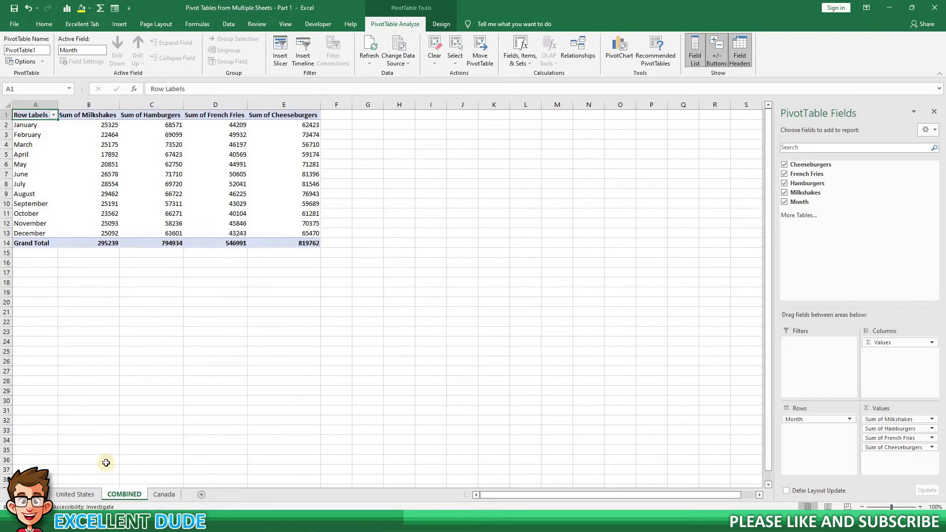
Insert a table column before Milkshakes on the United States sheet and head it COUNTRY.
left_click(79, 495)
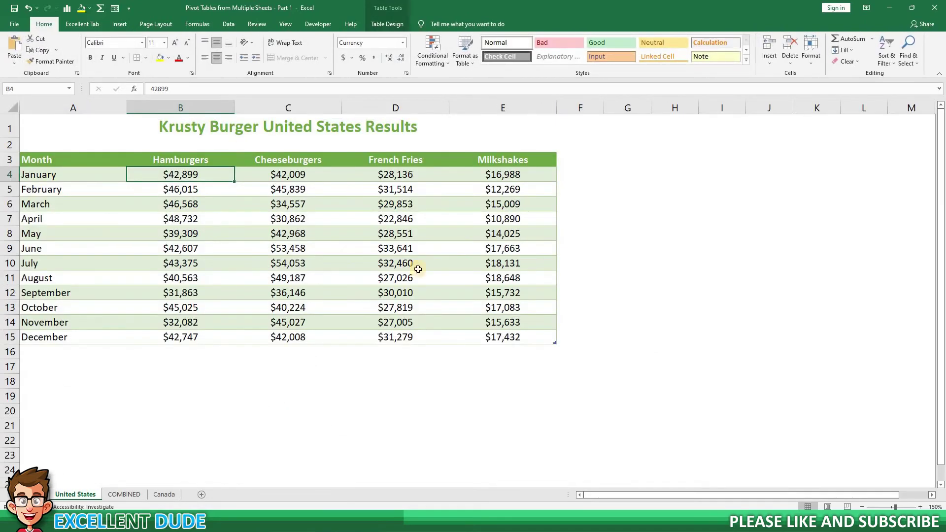
left_click(500, 159)
right_click(500, 160)
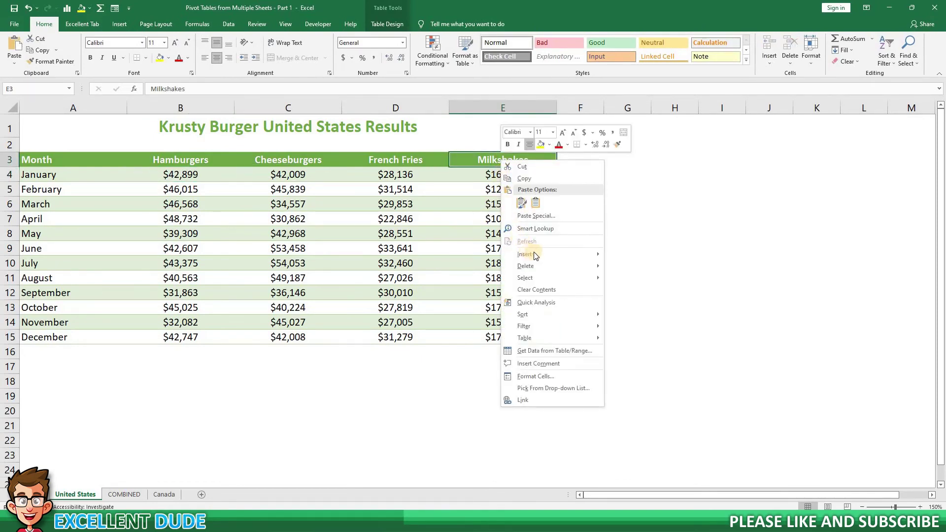
mouse_move(535, 255)
left_click(632, 253)
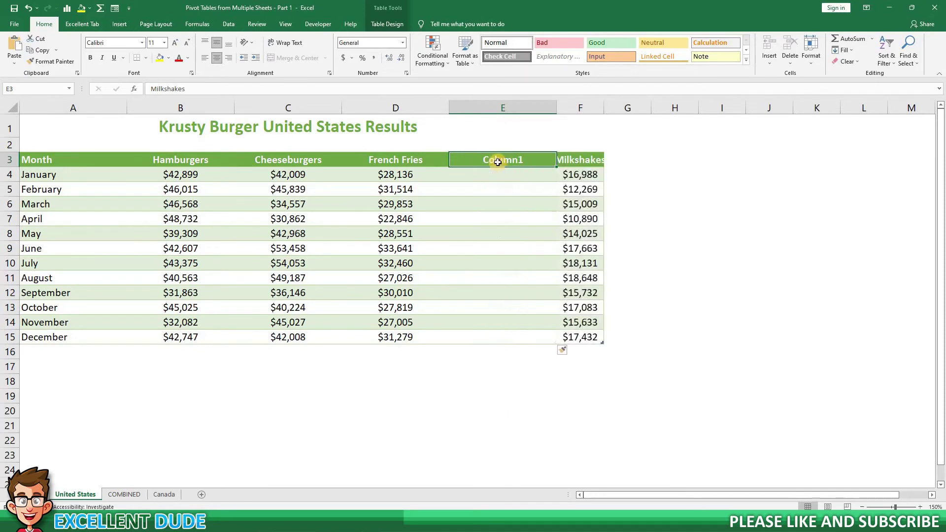
type("COUNTRY")
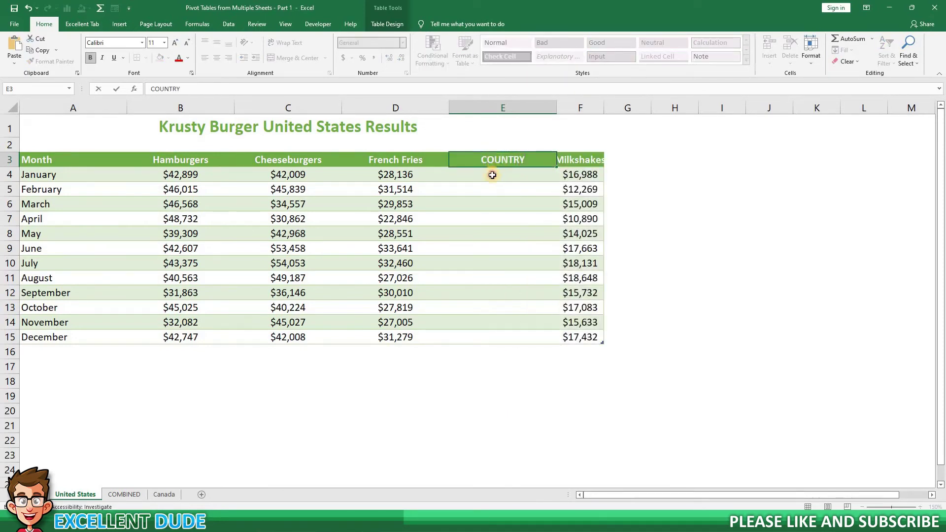
key("Return")
Fill the COUNTRY column of the United States table with USA from January through December.
type("USA")
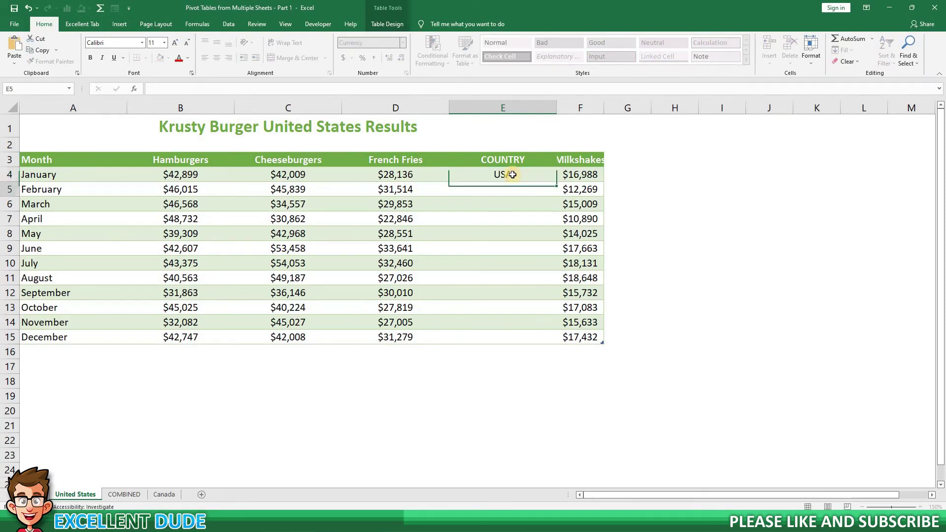
key("ctrl+Return")
double_click(556, 182)
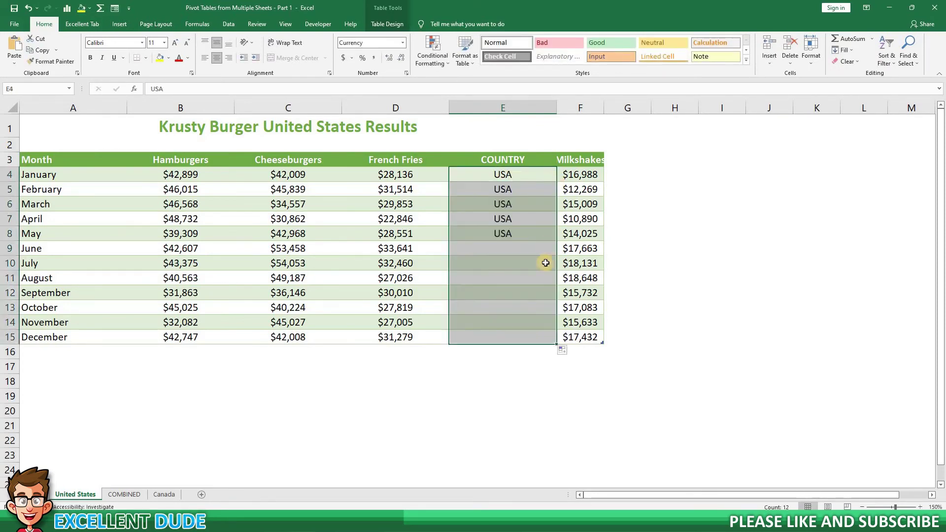
left_click(547, 276)
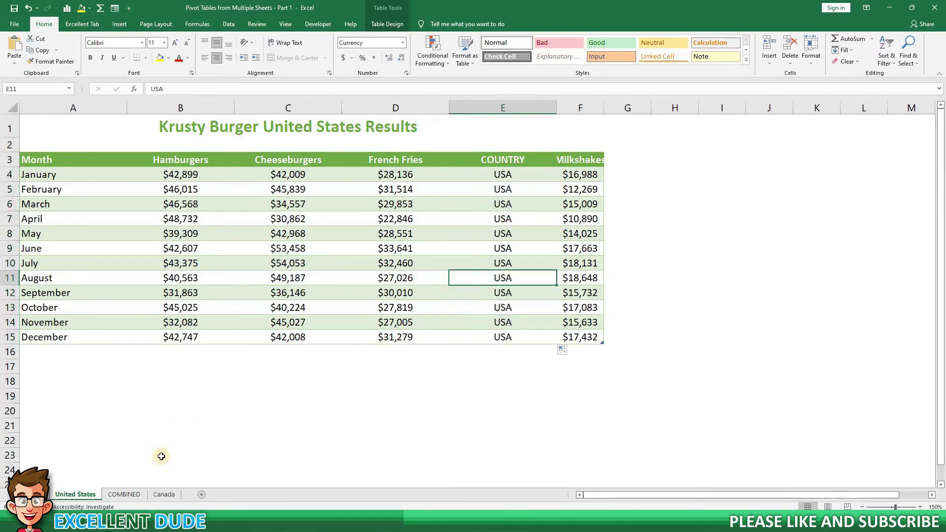
Insert a table column before French Fries on the Canada sheet and head it COUNTRY.
left_click(165, 495)
left_click(505, 161)
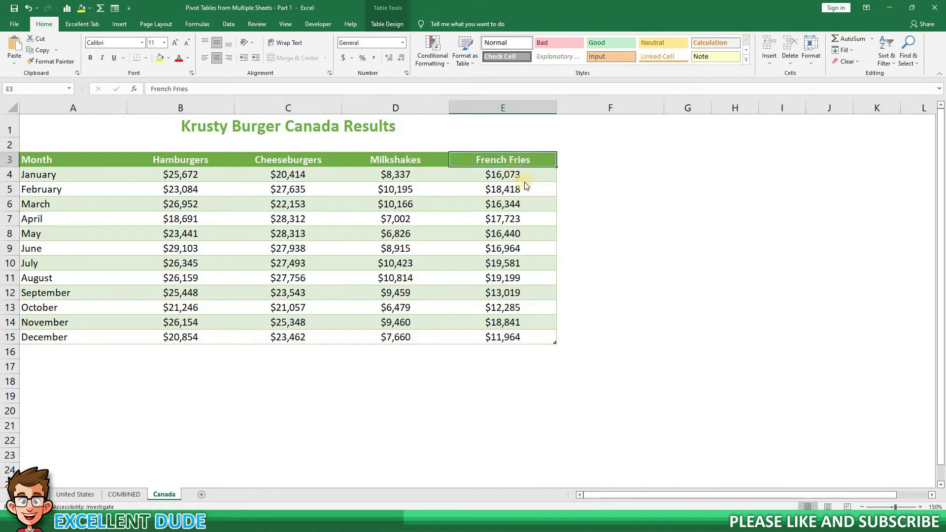
right_click(506, 160)
left_click(620, 257)
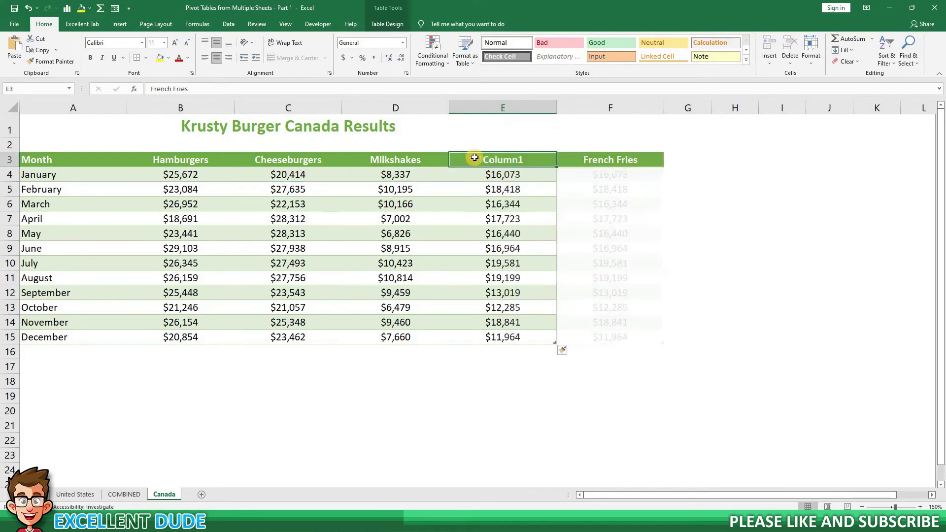
type("COUNTRY")
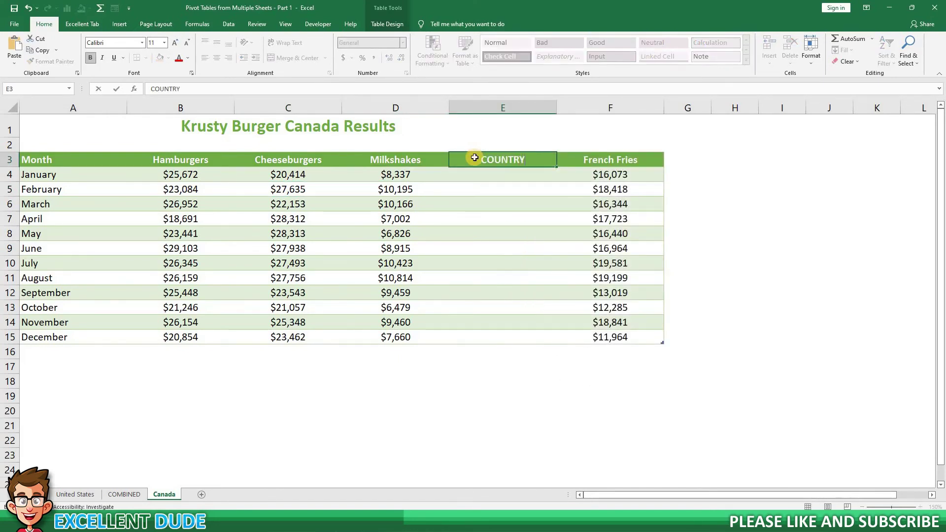
Fill the COUNTRY column of the Canada table with CANADA from January through December.
key("Return")
type("CANADA")
key("Return")
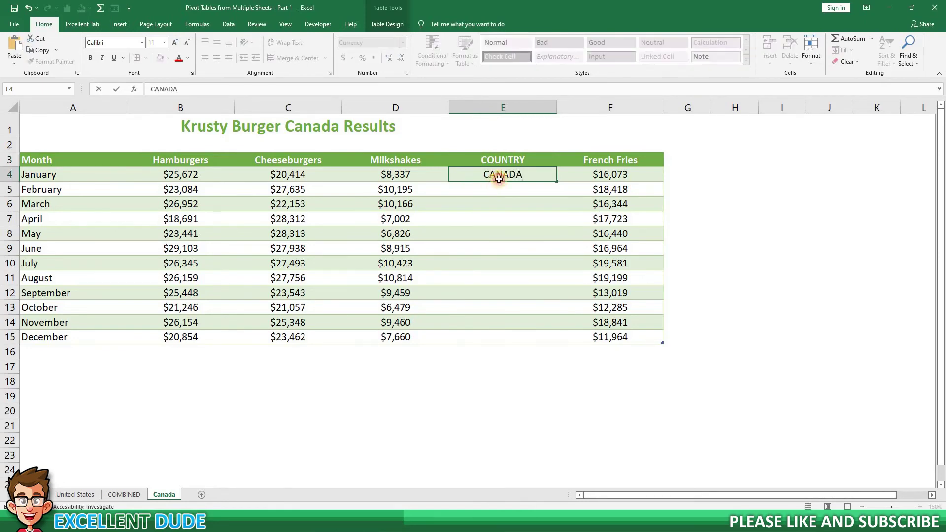
left_click(501, 176)
double_click(556, 185)
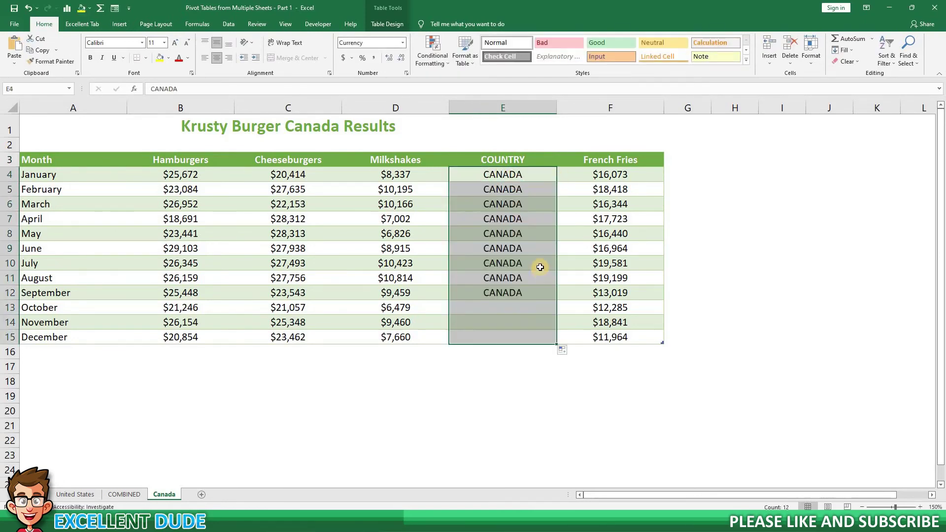
left_click(541, 264)
Refresh the pivot table on the COMBINED sheet and add the COUNTRY field to its rows beneath Month.
left_click(124, 494)
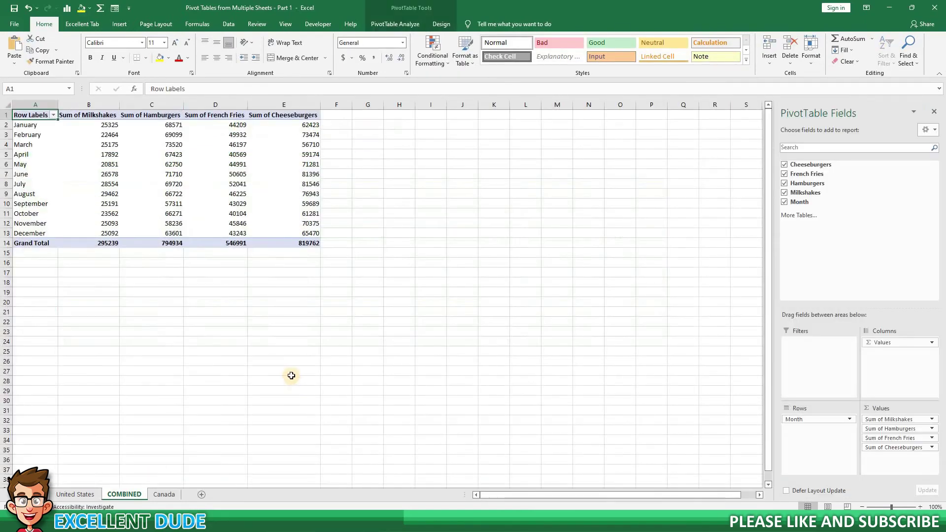
left_click(174, 156)
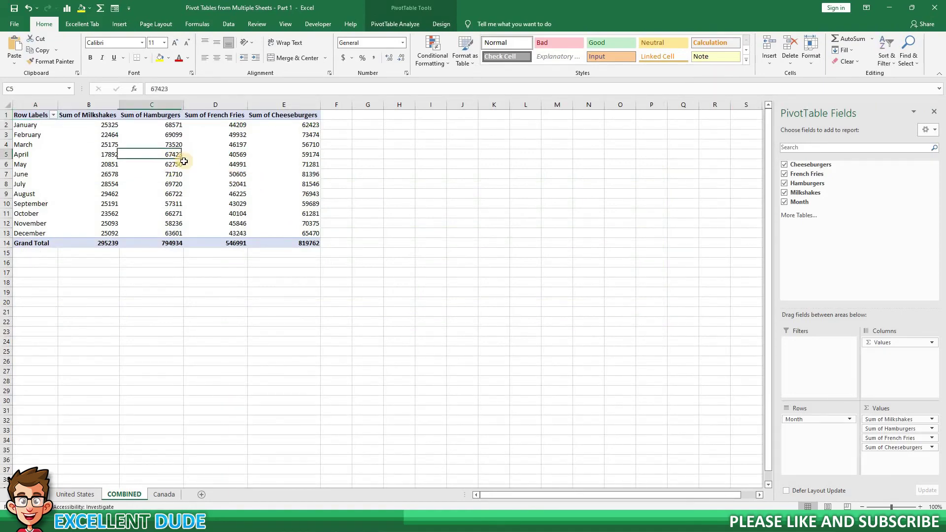
left_click(409, 25)
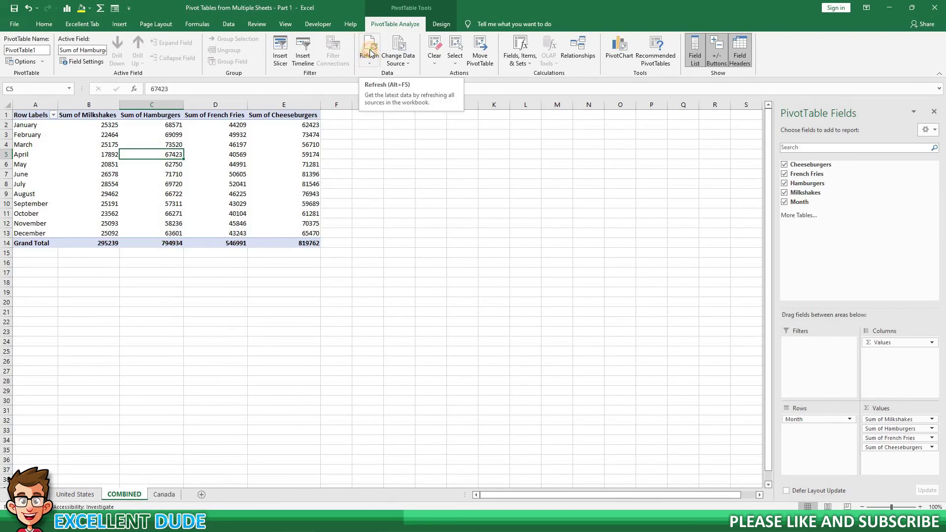
left_click(370, 56)
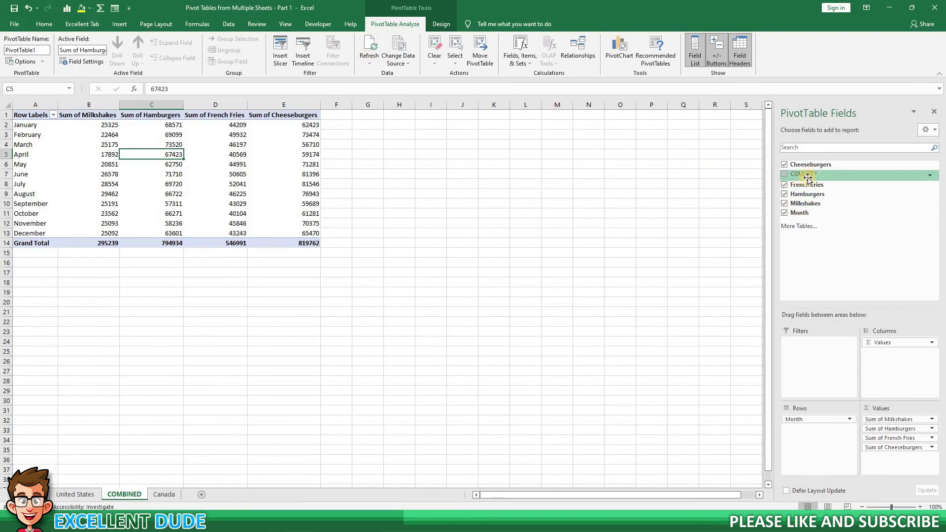
left_click_drag(809, 175, 815, 430)
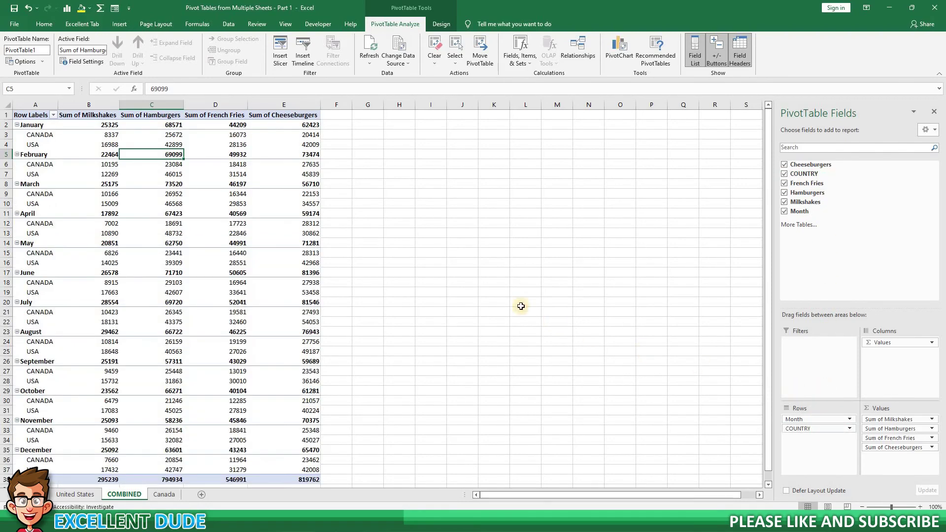
left_click(470, 245)
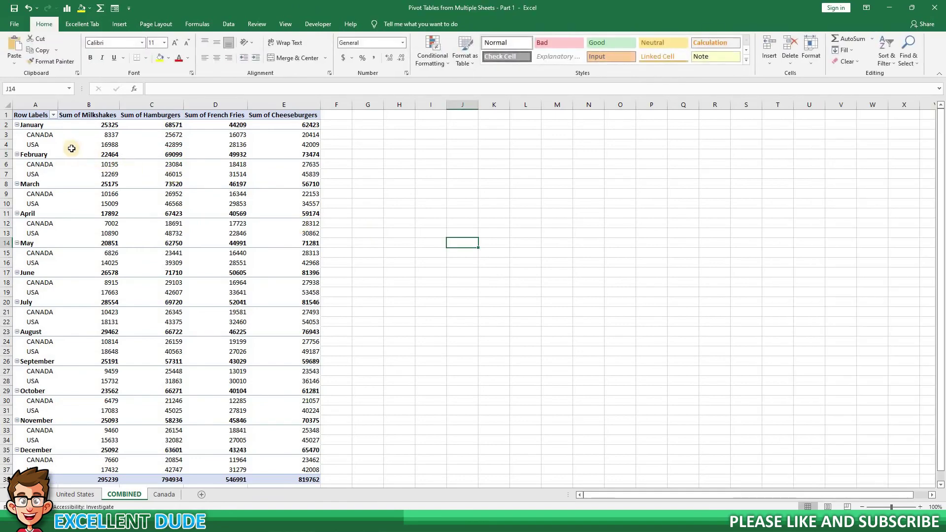